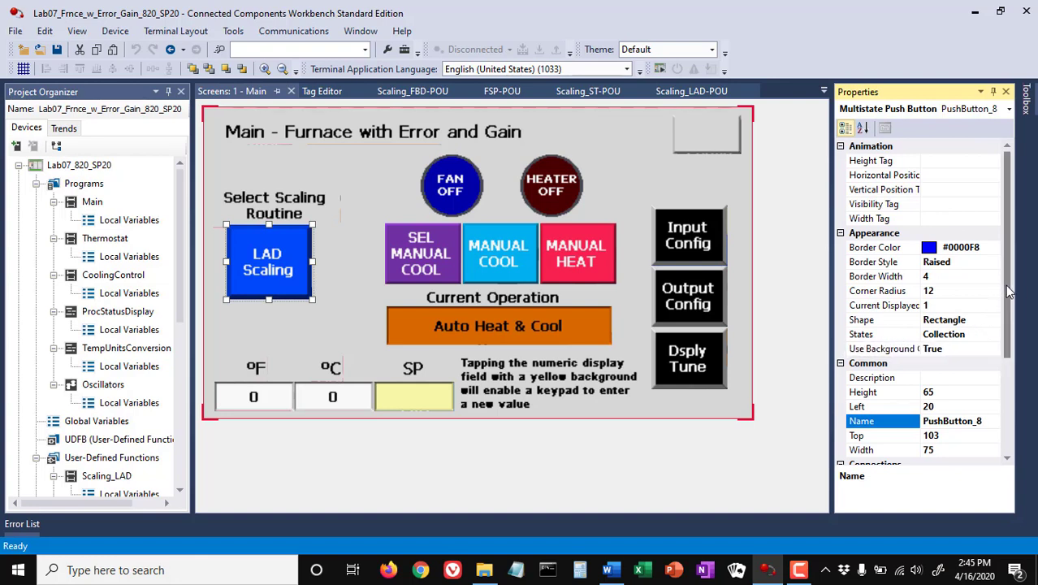
# Inspect the LAD Scaling button's connections and its state definitions for values 0, 1 and 2.
pyautogui.moveTo(1007, 289); pyautogui.dragTo(1007, 426)
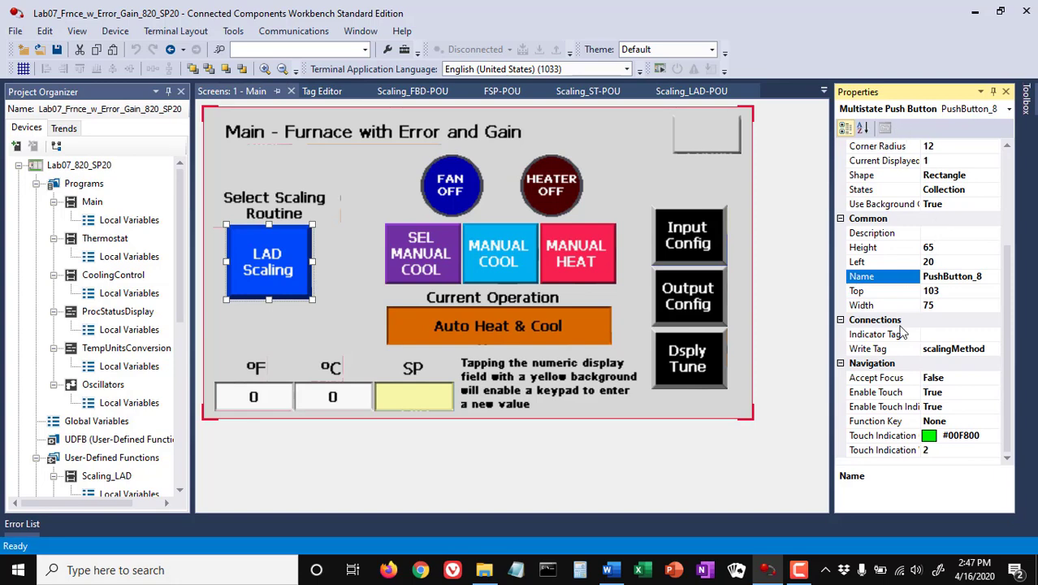
pyautogui.doubleClick(267, 269)
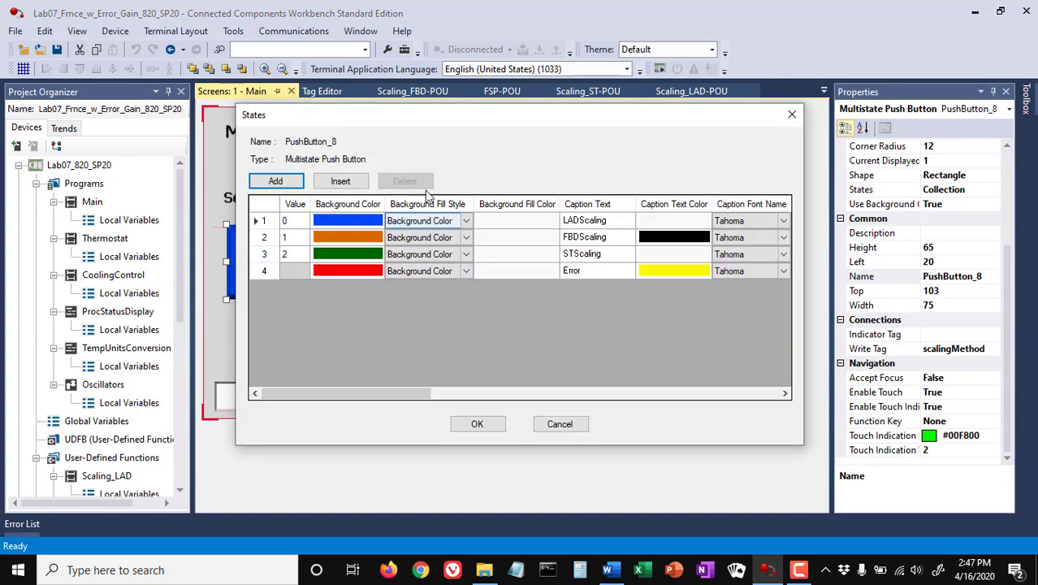
pyautogui.moveTo(469, 118); pyautogui.dragTo(447, 139)
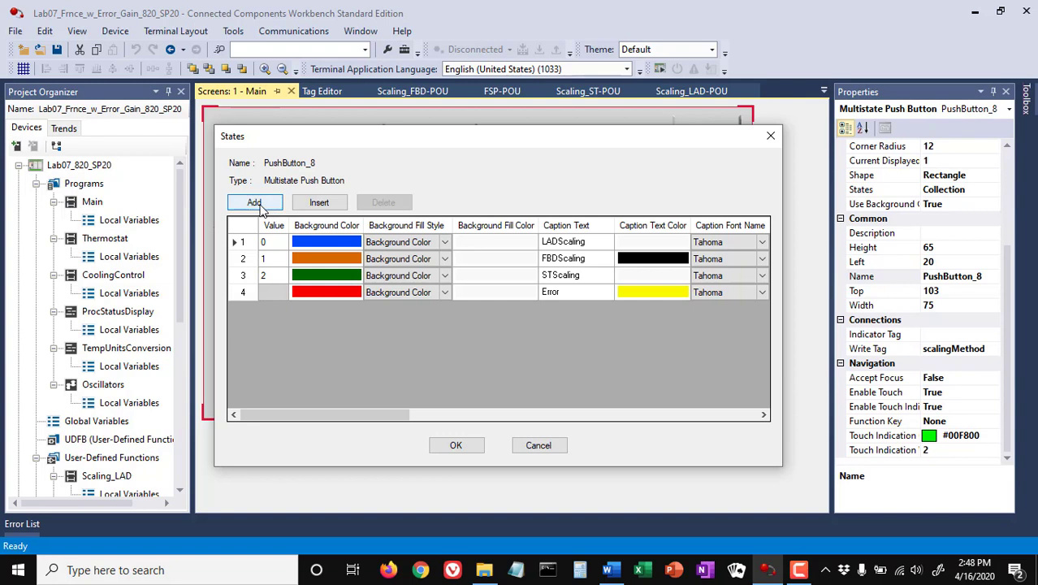
pyautogui.click(242, 243)
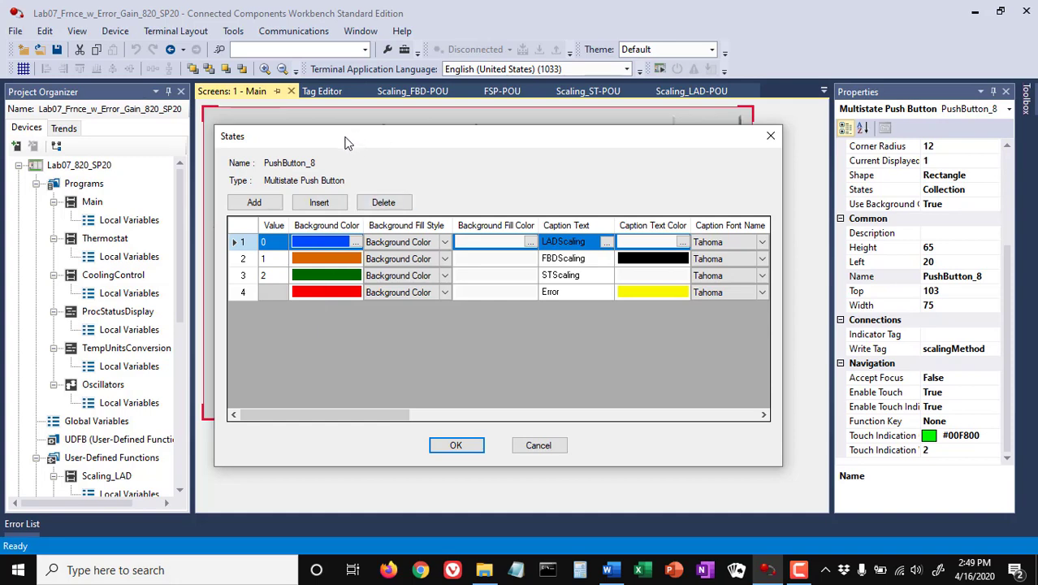
pyautogui.moveTo(352, 142); pyautogui.dragTo(580, 179)
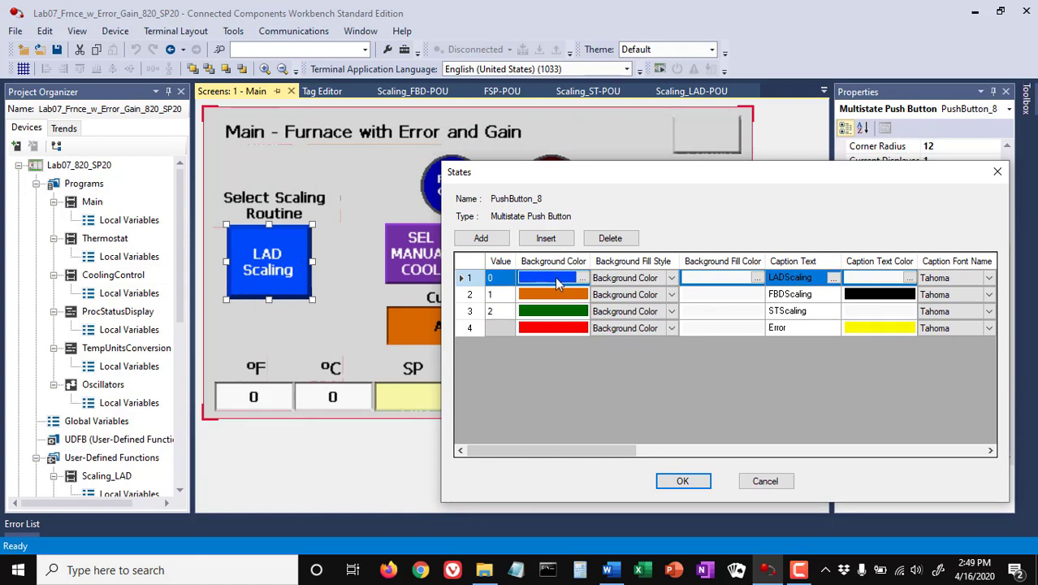
pyautogui.click(471, 296)
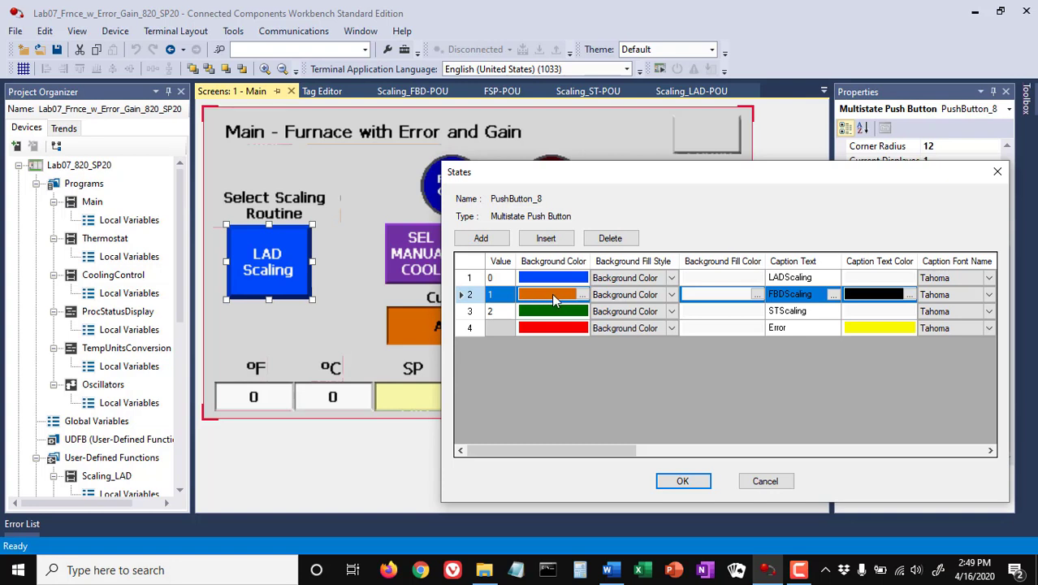
pyautogui.click(470, 313)
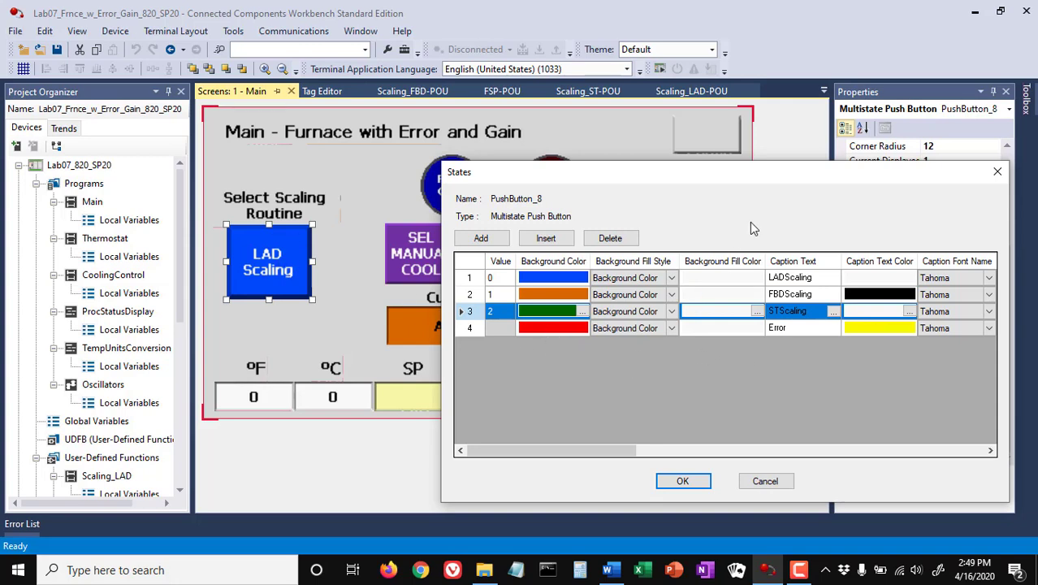
pyautogui.moveTo(761, 173); pyautogui.dragTo(635, 122)
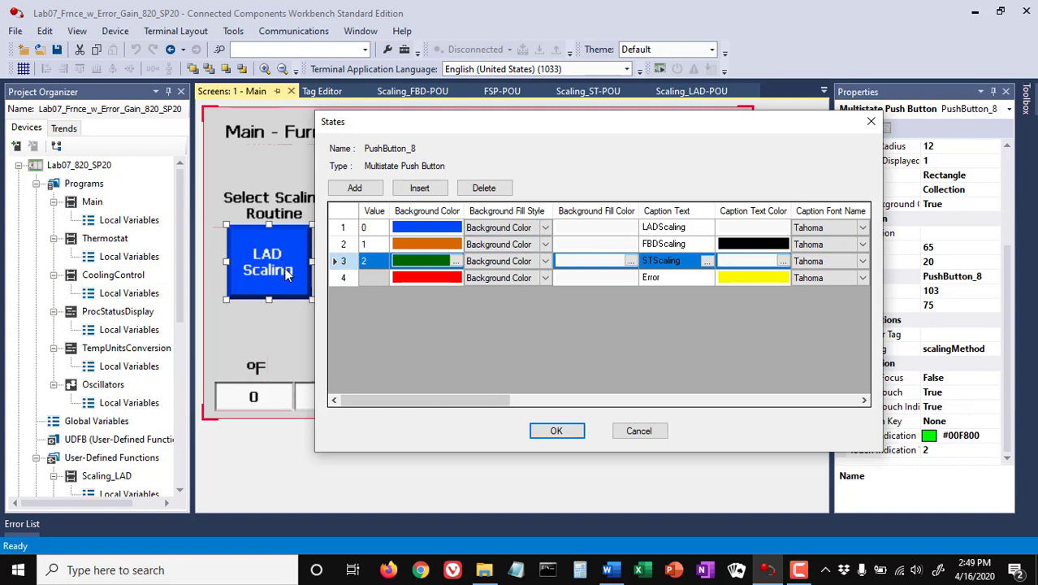
# Examine the full caption texts of the LAD Scaling and FBD Scaling states of the scaling selector button.
pyautogui.click(677, 229)
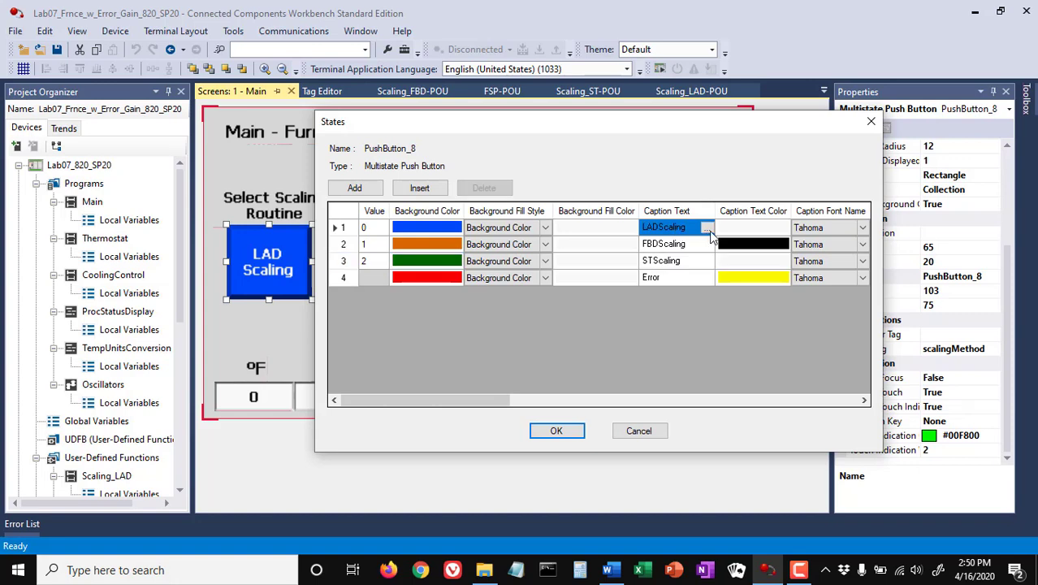
pyautogui.click(708, 229)
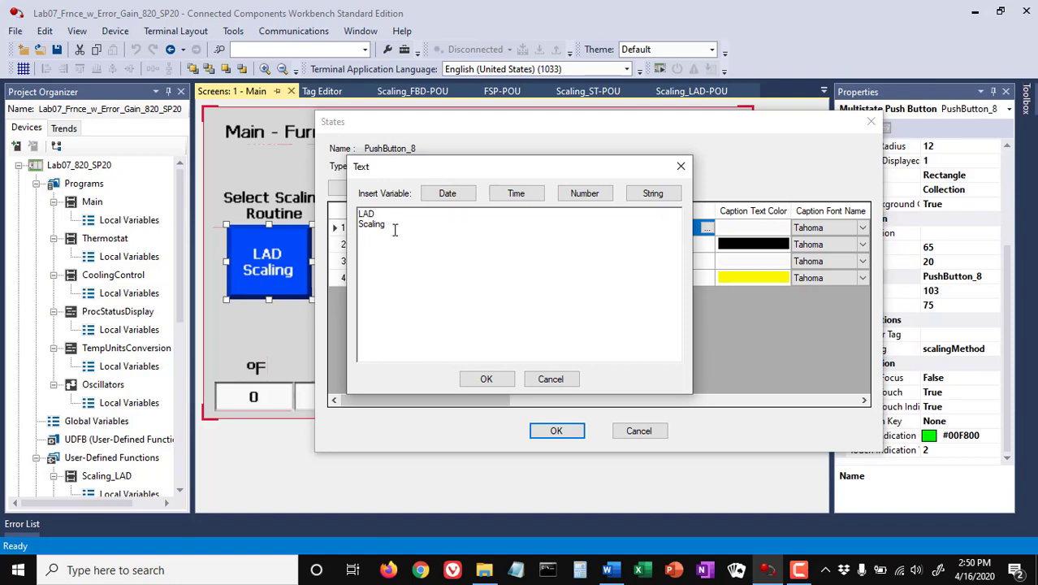
pyautogui.click(493, 379)
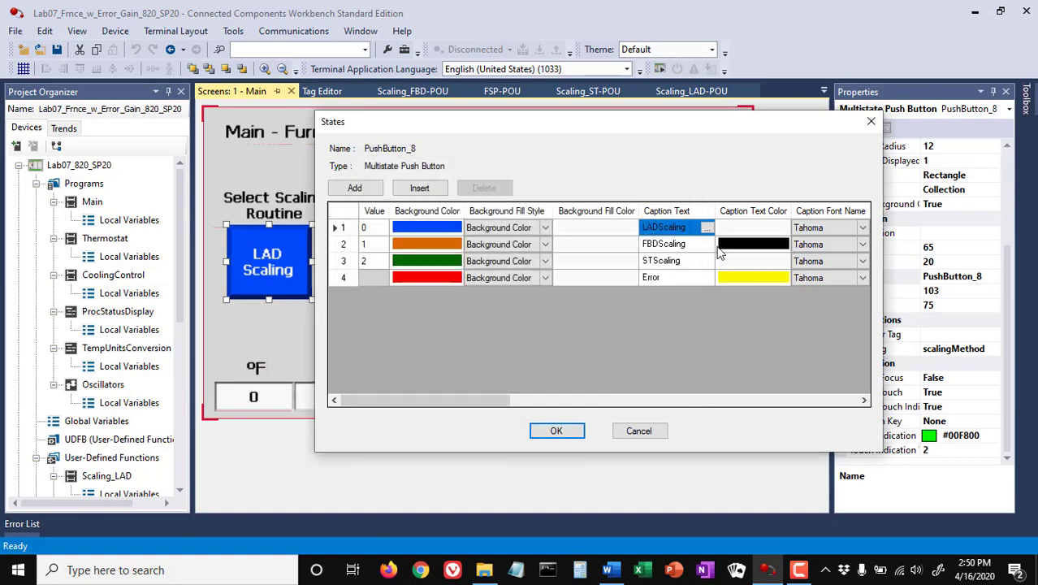
pyautogui.click(650, 247)
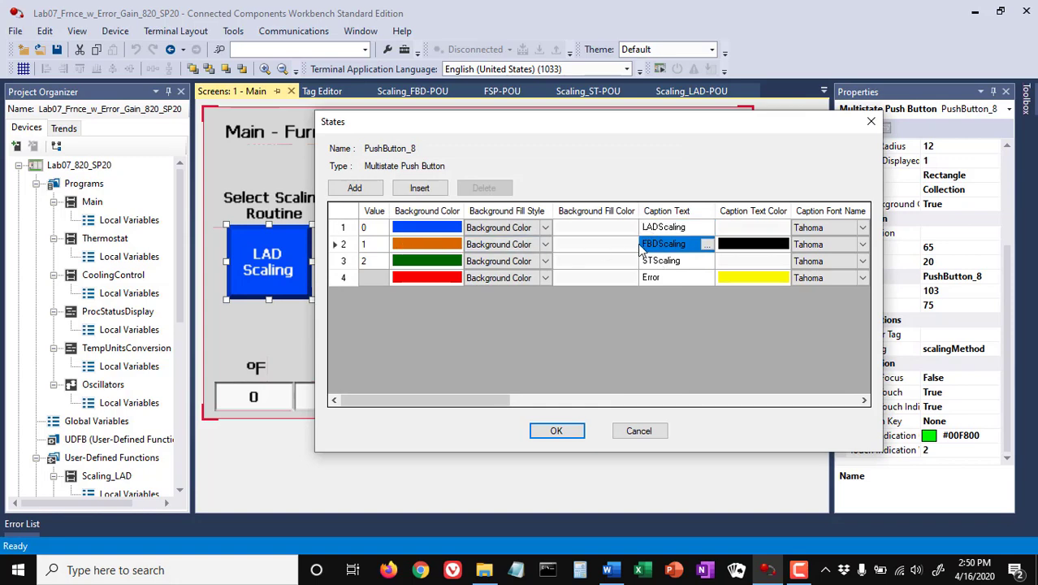
pyautogui.click(707, 249)
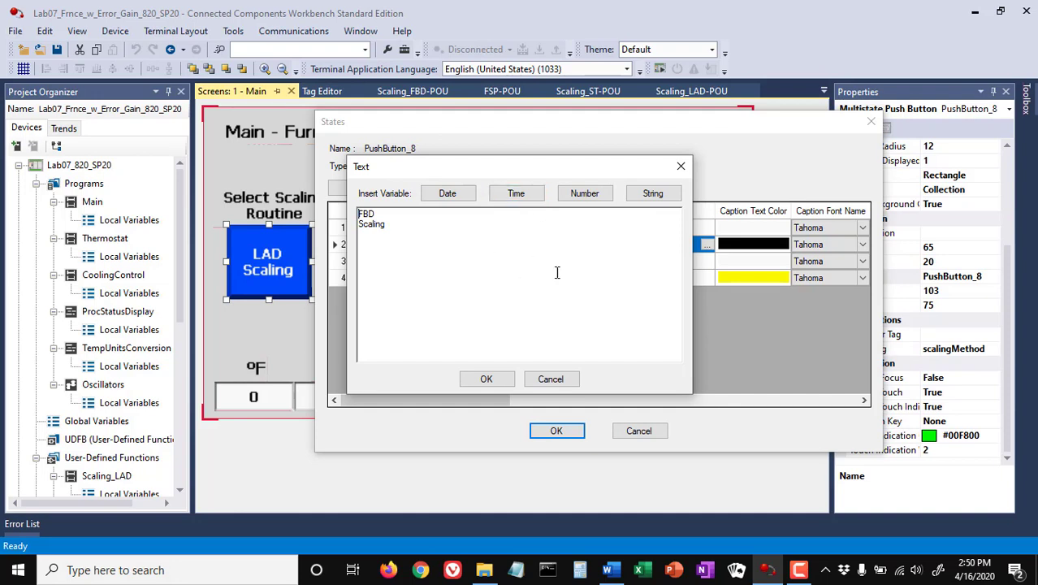
pyautogui.click(680, 168)
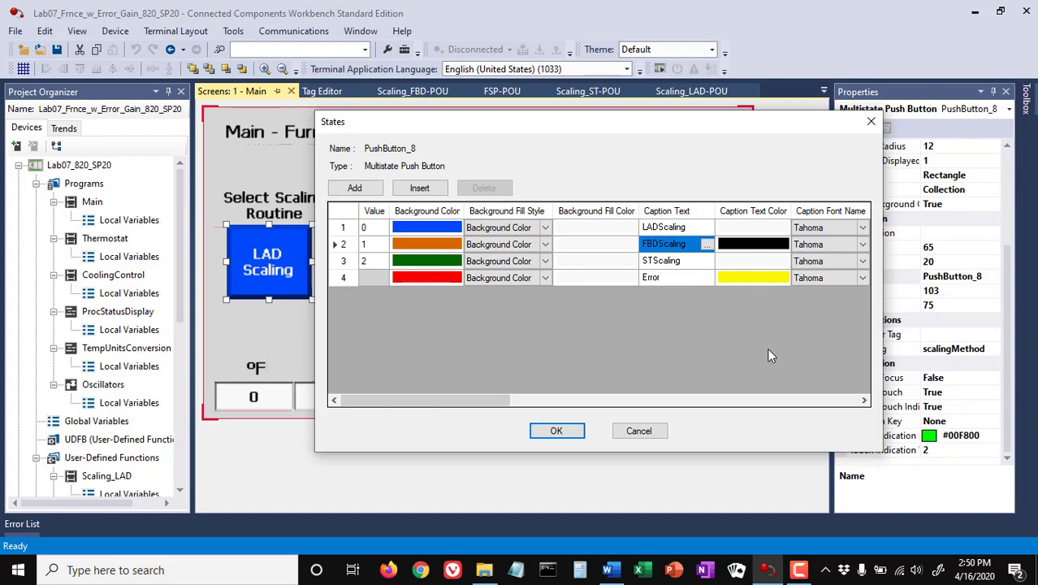
# Review the states' caption formatting and image options, and accept the collection with the FBD Scaling state as the current one.
pyautogui.moveTo(493, 399); pyautogui.dragTo(618, 401)
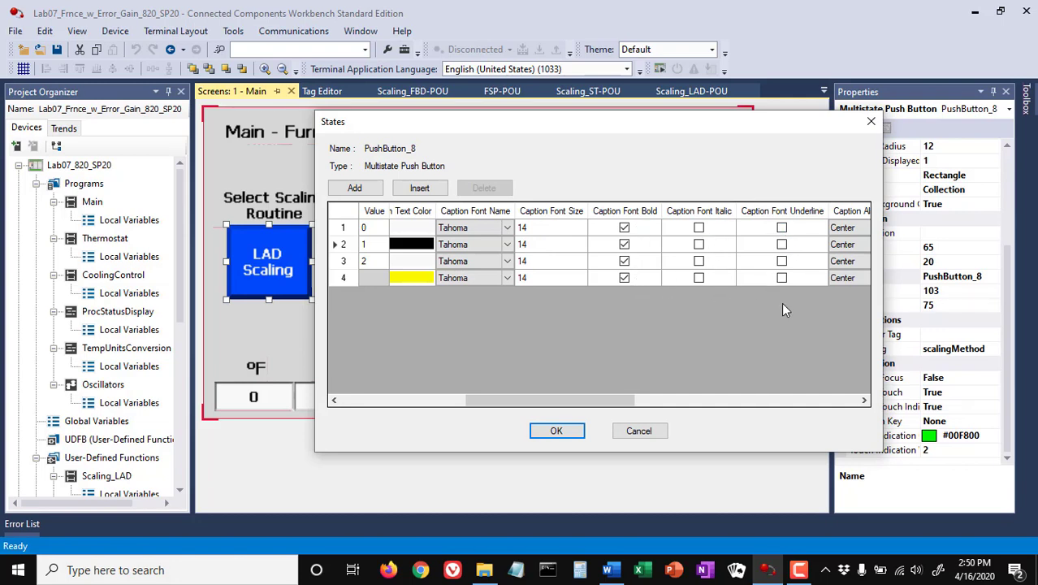
pyautogui.moveTo(624, 403); pyautogui.dragTo(687, 404)
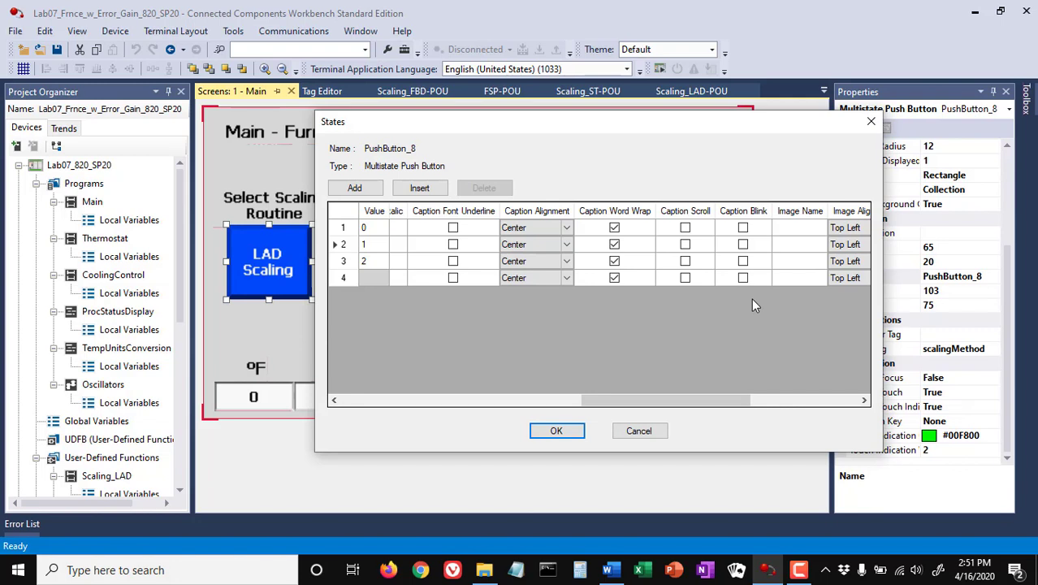
pyautogui.moveTo(737, 400); pyautogui.dragTo(776, 401)
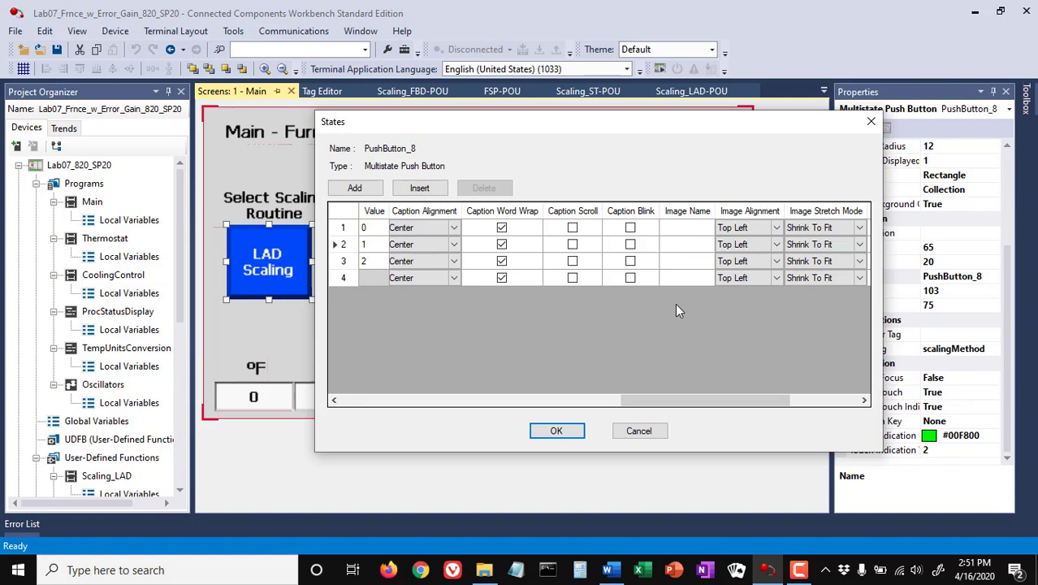
pyautogui.moveTo(709, 401); pyautogui.dragTo(379, 405)
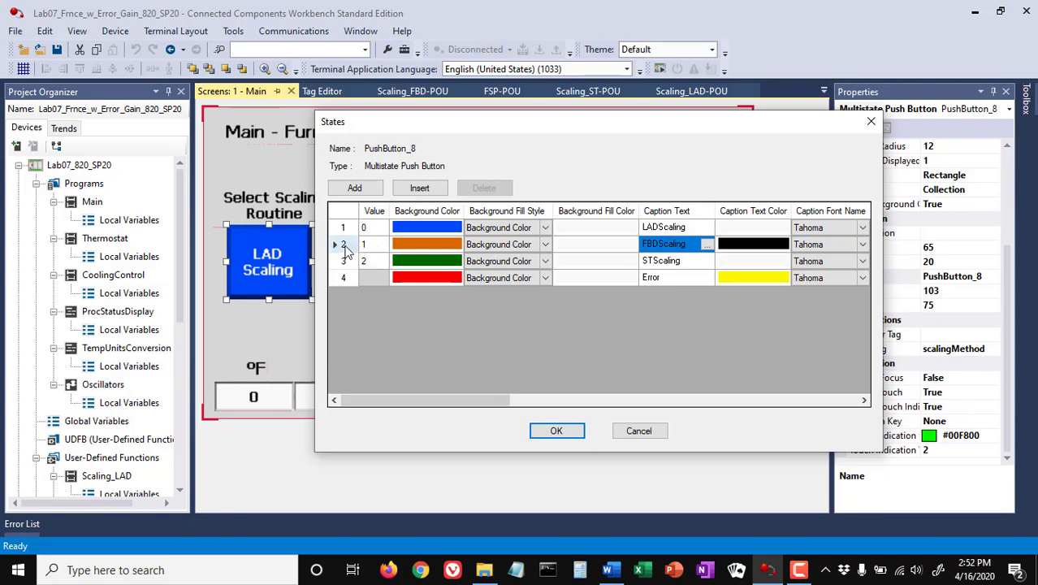
pyautogui.click(556, 431)
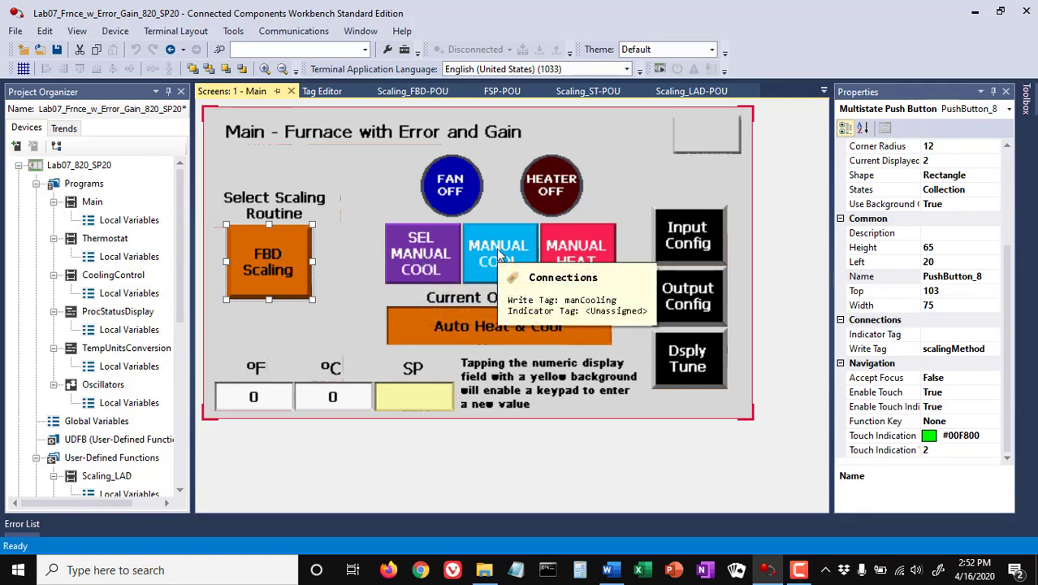
# Inspect the properties and tag connections of the SEL MANUAL COOL, MANUAL COOL and MANUAL HEAT buttons.
pyautogui.click(422, 255)
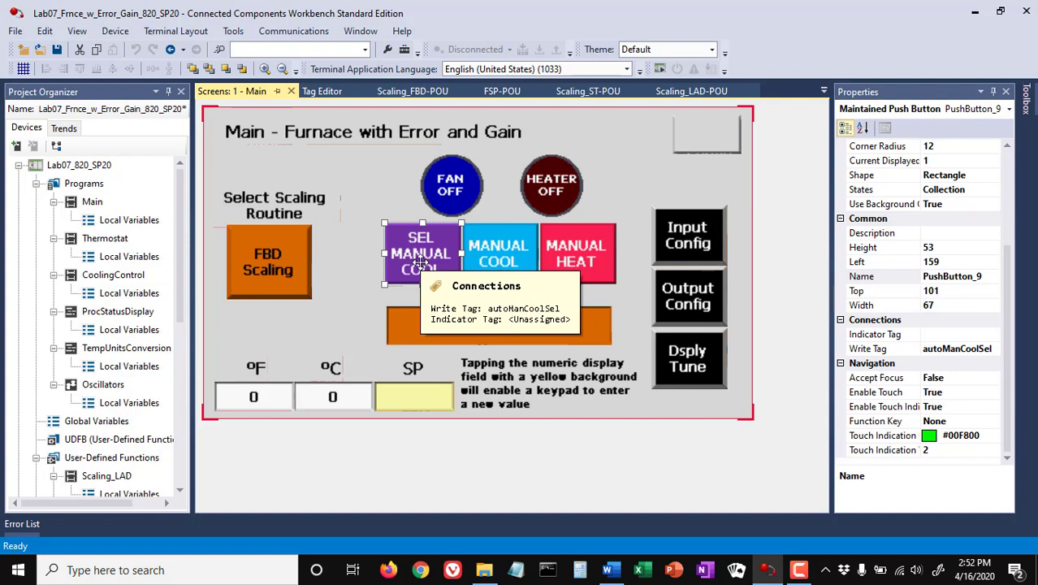
pyautogui.click(507, 256)
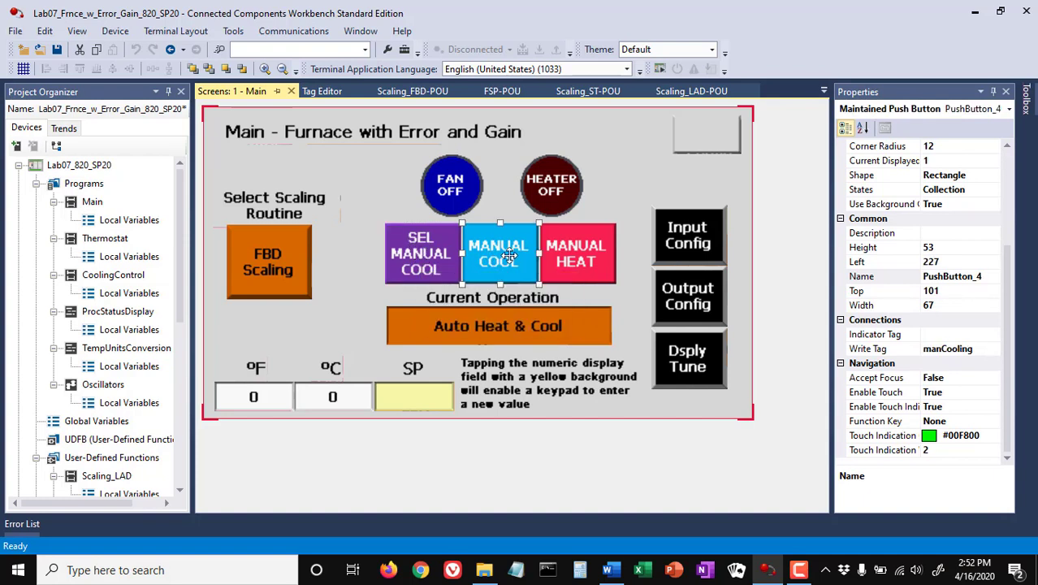
pyautogui.click(579, 254)
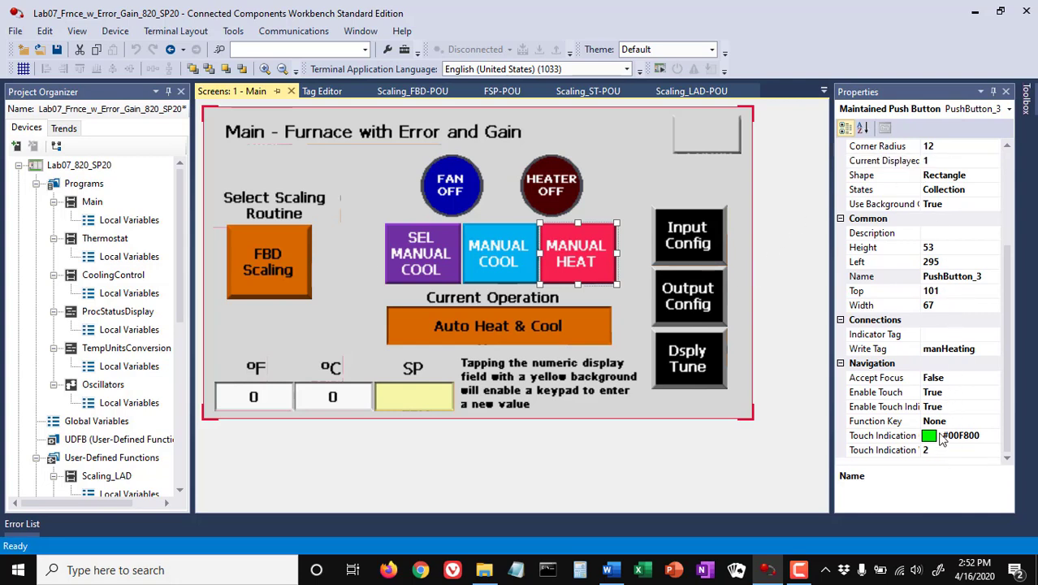
pyautogui.click(1010, 267)
pyautogui.moveTo(1010, 266)
pyautogui.mouseDown()
pyautogui.moveTo(1008, 172)
pyautogui.moveTo(1009, 267)
pyautogui.mouseUp()
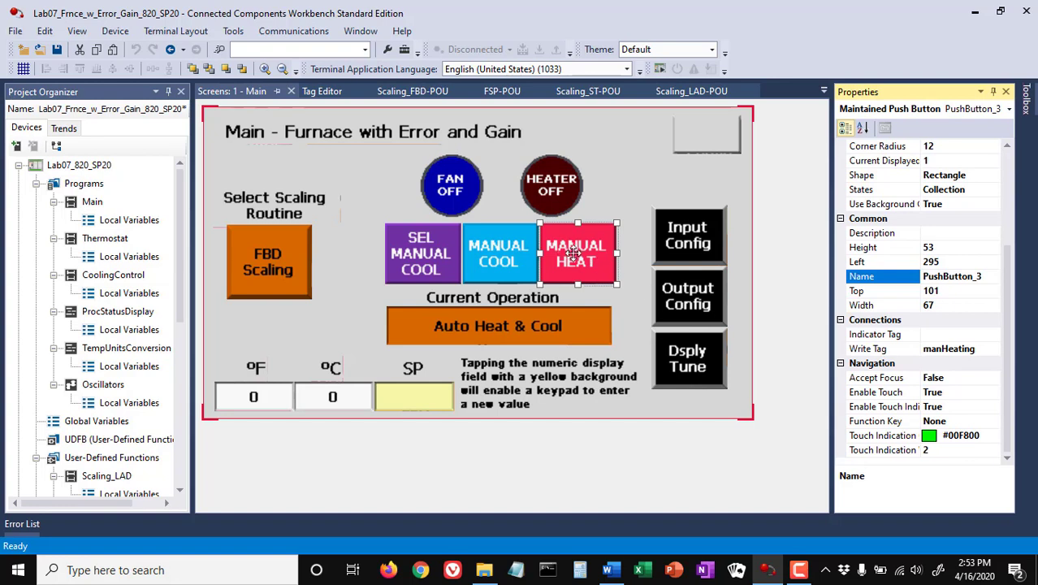
pyautogui.moveTo(579, 252)
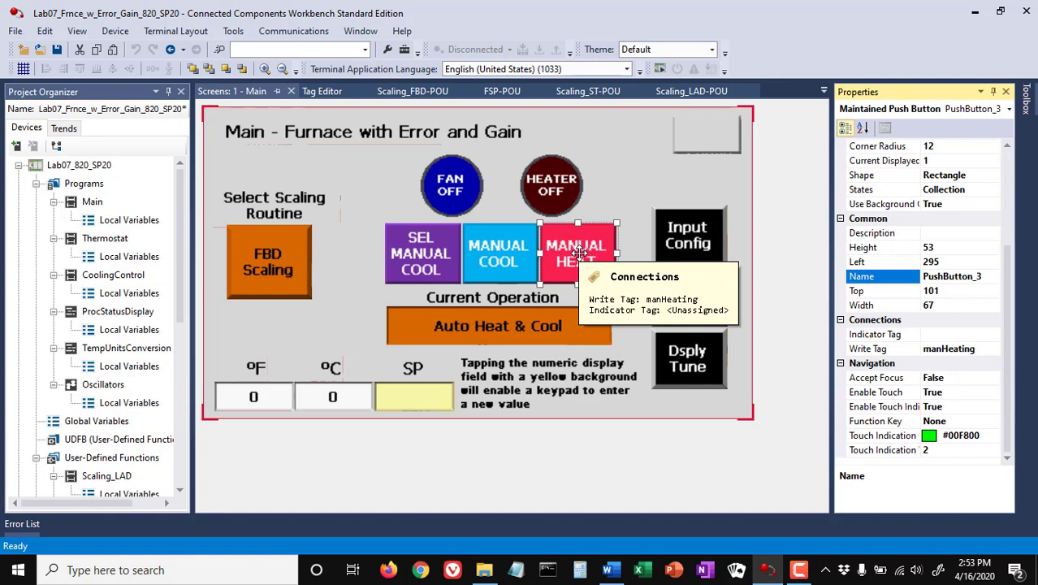
# Inspect the FAN OFF indicator's properties and read tag, and review its state definitions.
pyautogui.click(451, 184)
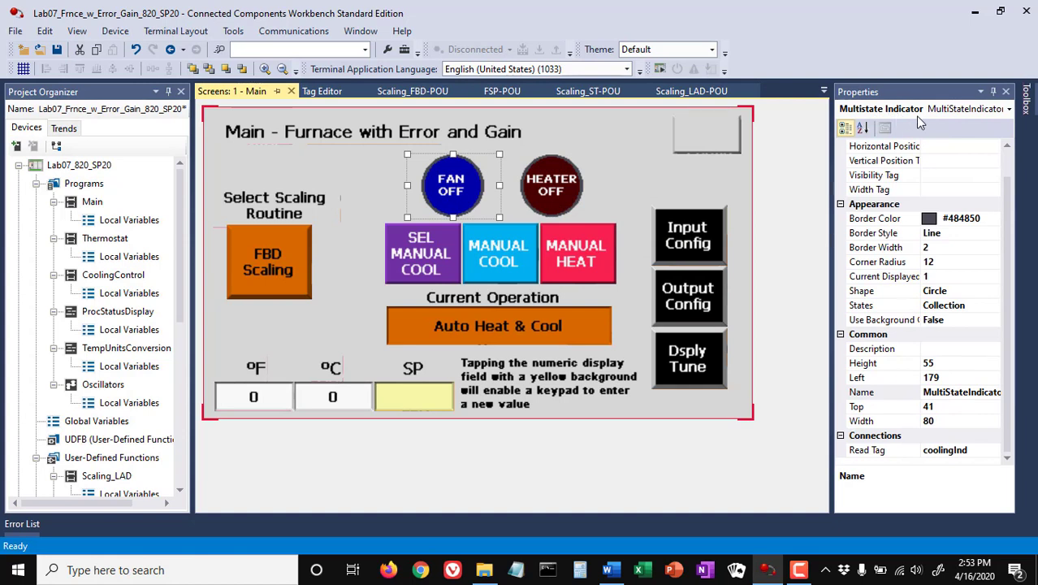
pyautogui.click(1007, 146)
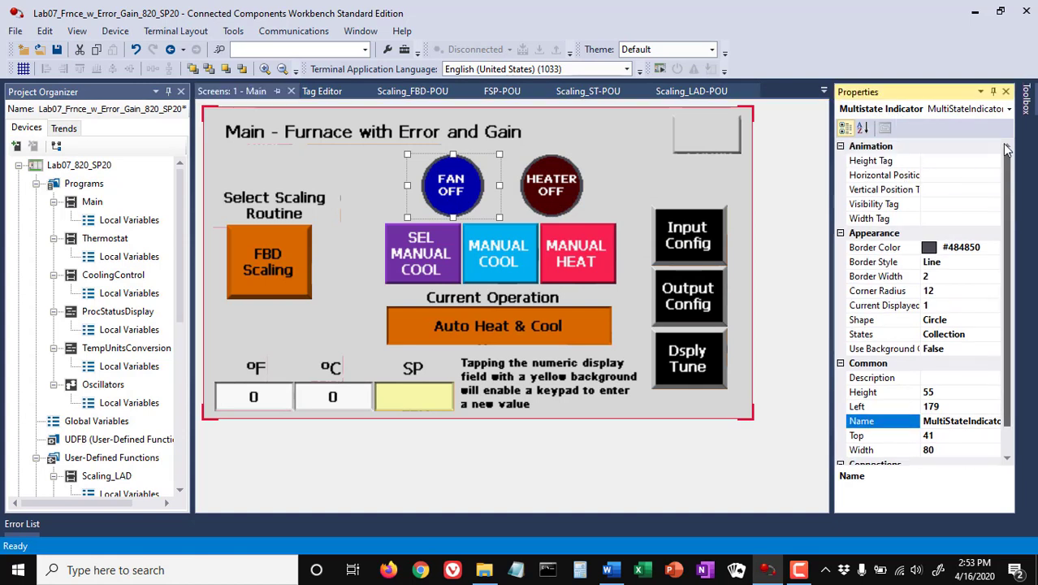
pyautogui.scroll(-1, 1006, 148)
pyautogui.scroll(1, 1008, 150)
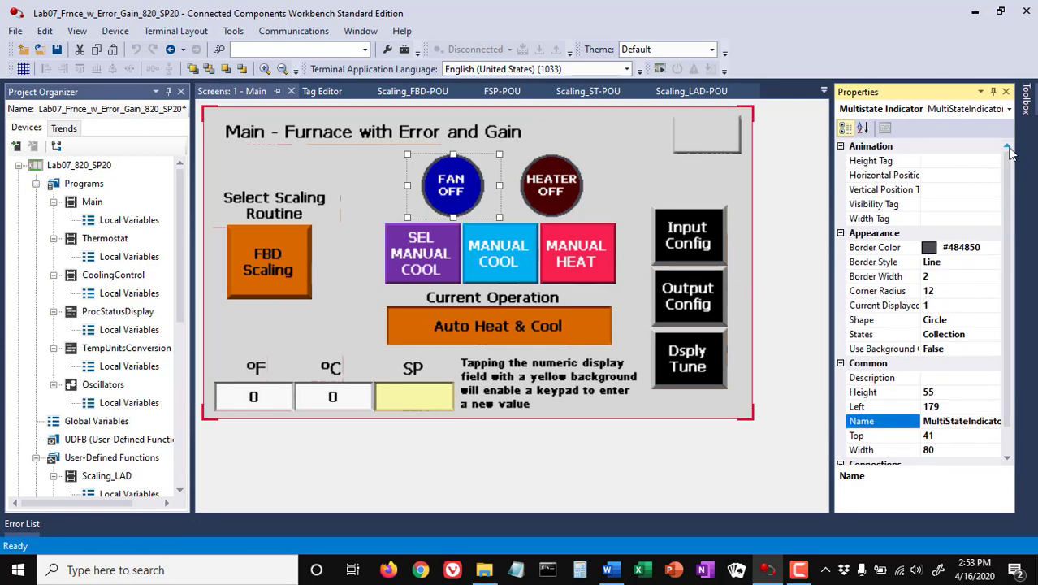
pyautogui.click(454, 185)
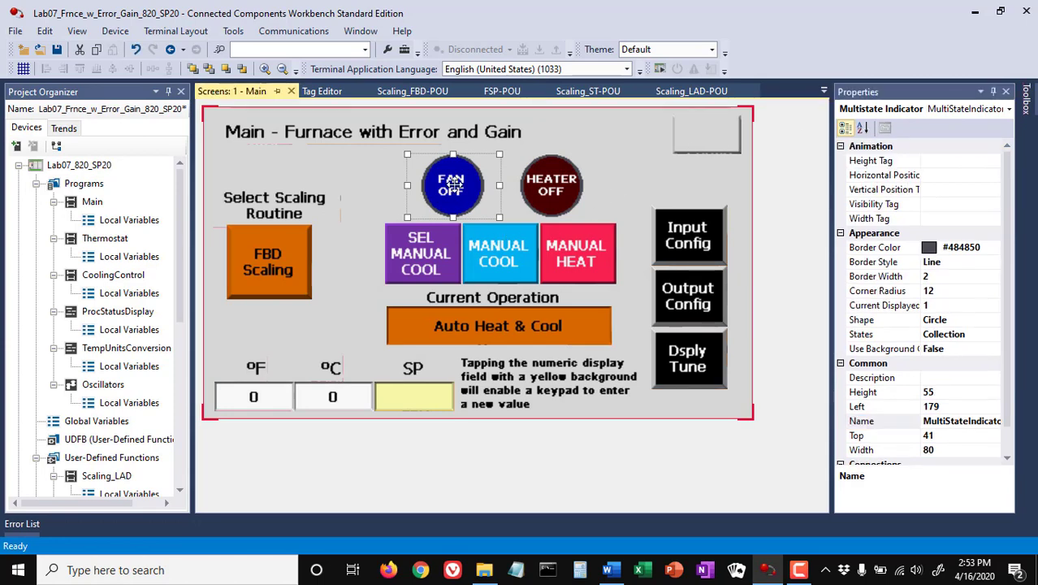
pyautogui.doubleClick(453, 185)
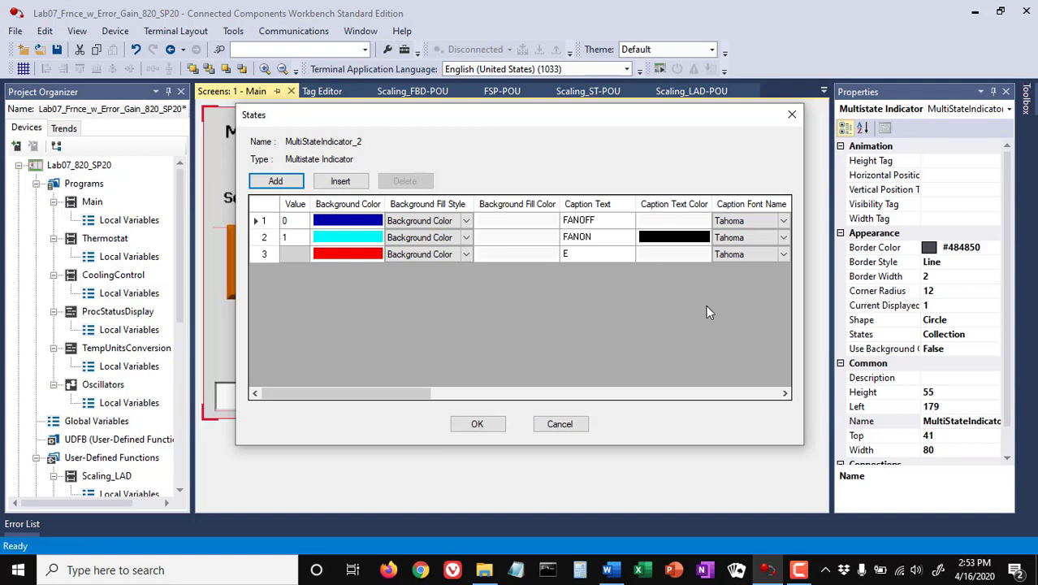
pyautogui.moveTo(426, 394)
pyautogui.mouseDown()
pyautogui.moveTo(467, 393)
pyautogui.moveTo(424, 394)
pyautogui.mouseUp()
pyautogui.click(477, 424)
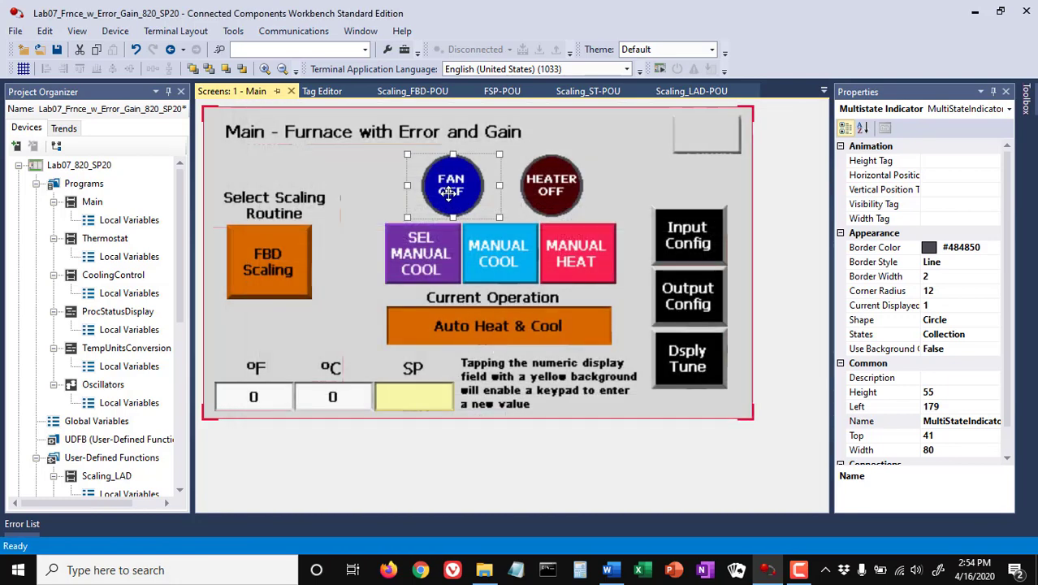
# Review the write tag and state definitions of the SEL MANUAL COOL button.
pyautogui.moveTo(421, 258)
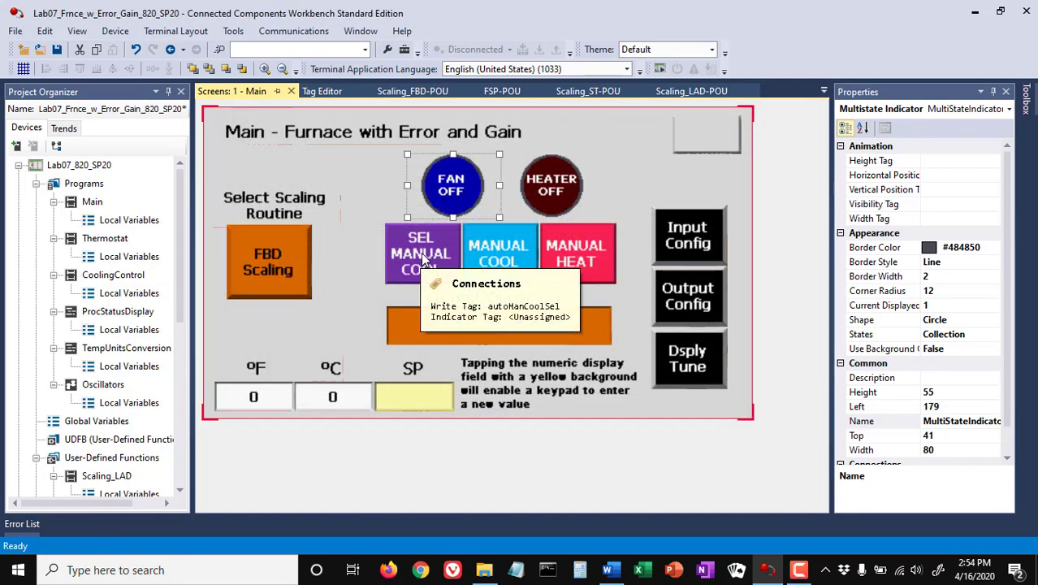
pyautogui.doubleClick(422, 258)
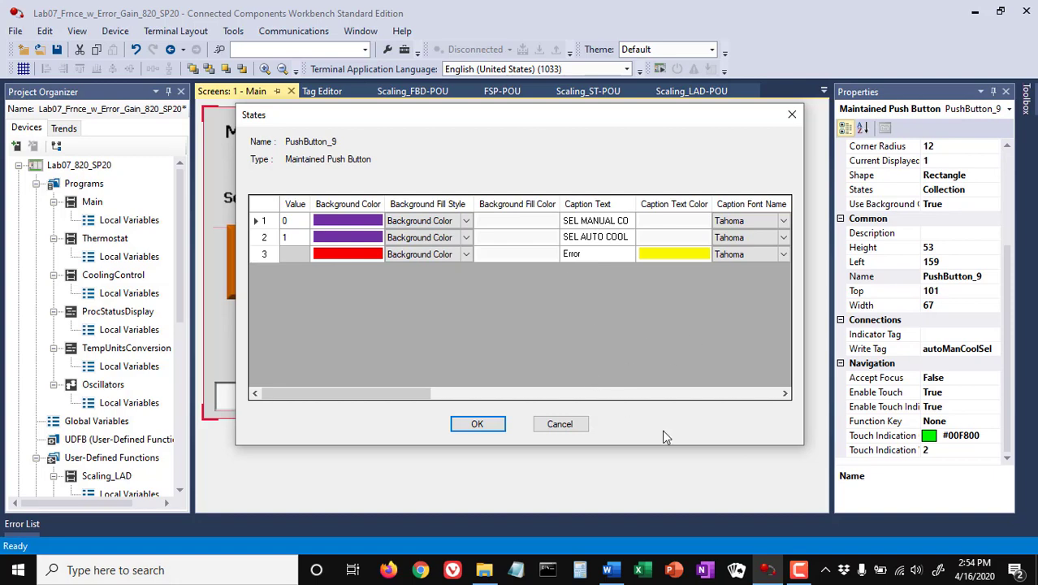
pyautogui.click(479, 424)
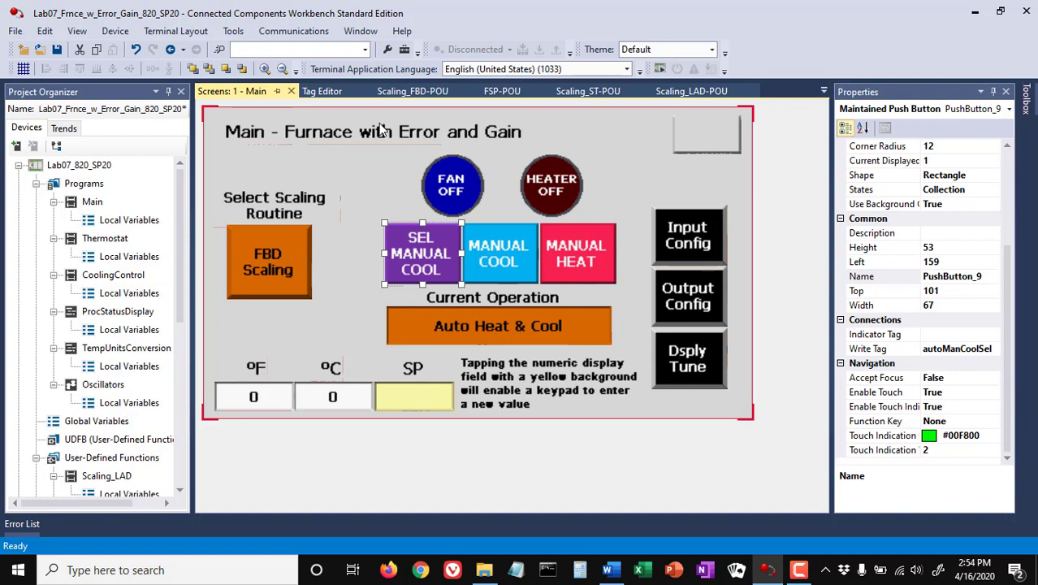
# Review the Current Operation indicator's read tag and states, and accept the collection with state 4, Cool & Heat, as the current one.
pyautogui.click(482, 323)
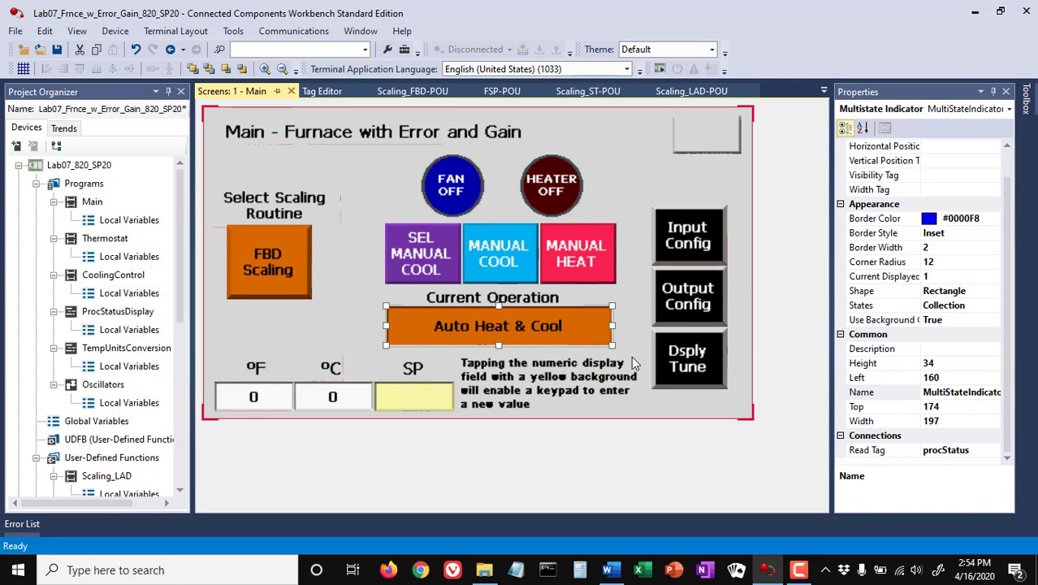
pyautogui.doubleClick(510, 325)
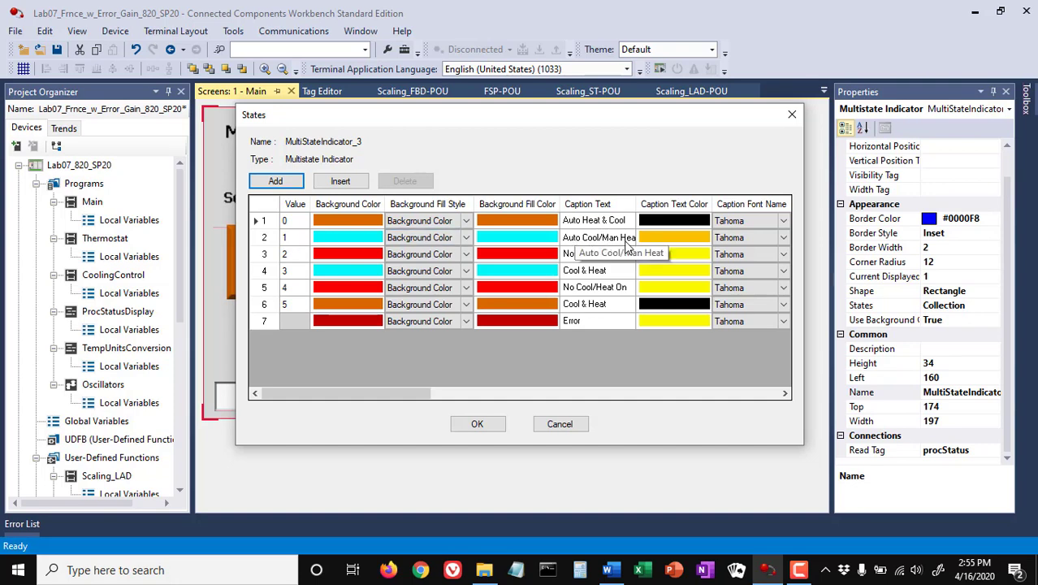
pyautogui.moveTo(512, 123); pyautogui.dragTo(475, 180)
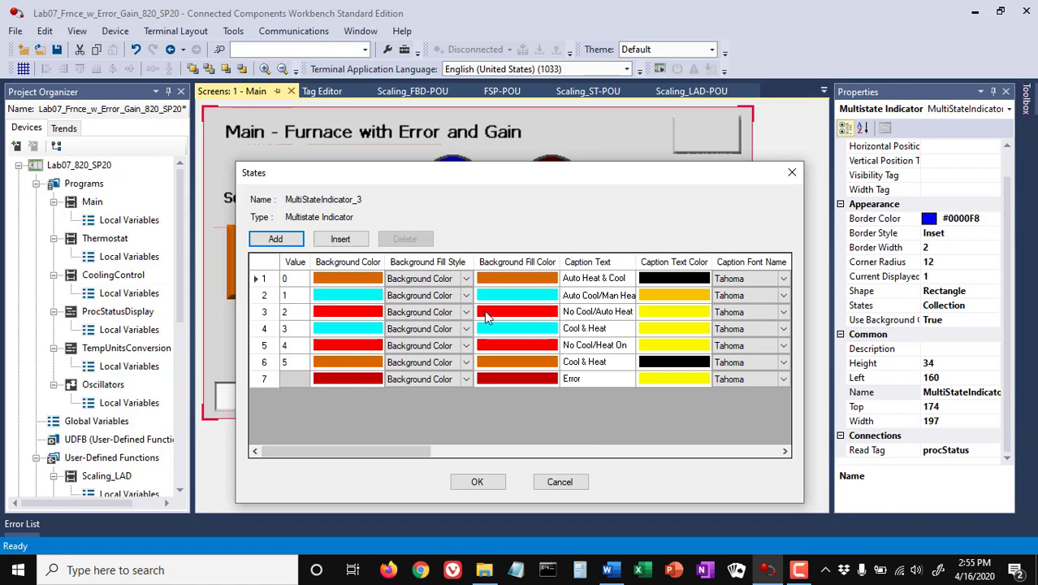
pyautogui.click(263, 329)
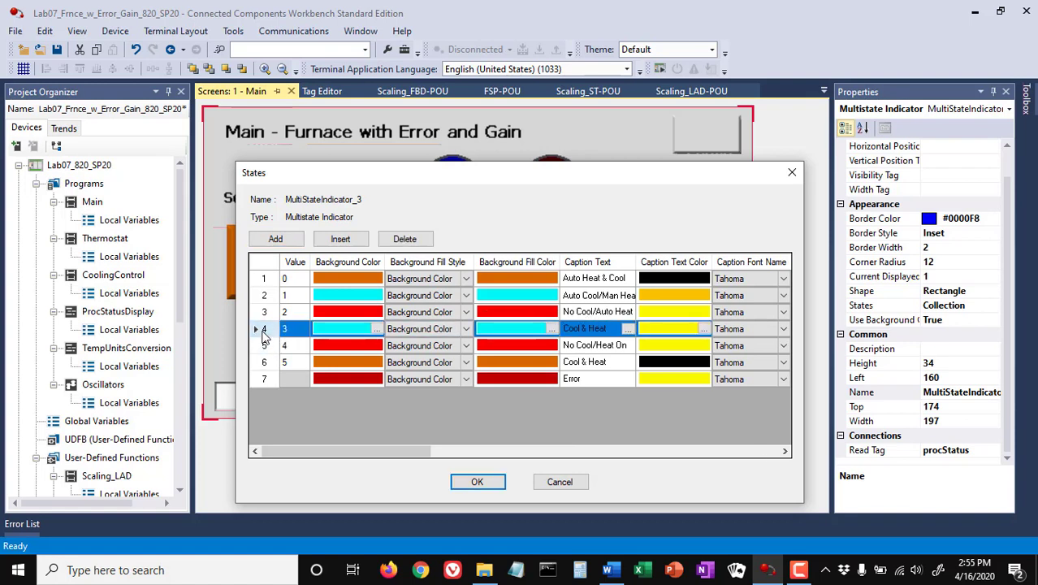
pyautogui.moveTo(438, 178); pyautogui.dragTo(552, 168)
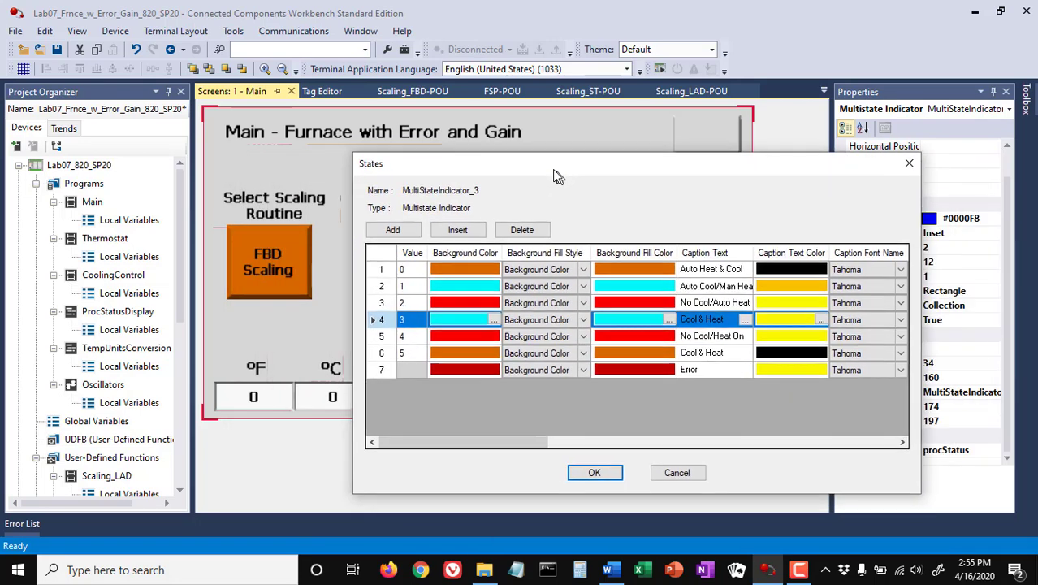
pyautogui.click(590, 471)
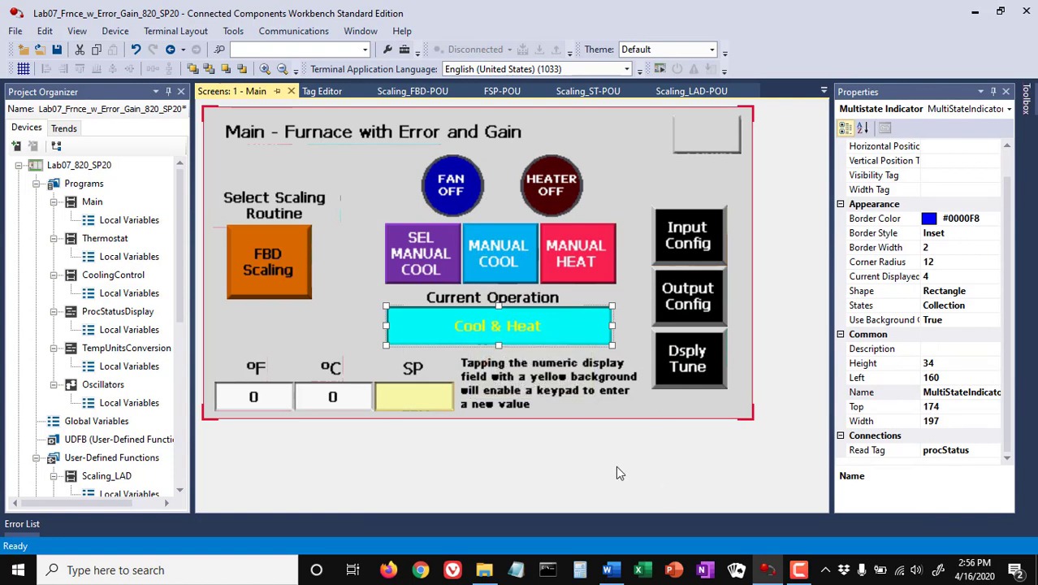
# Inspect the properties, read tags and number format of the °F and °C numeric displays.
pyautogui.click(262, 402)
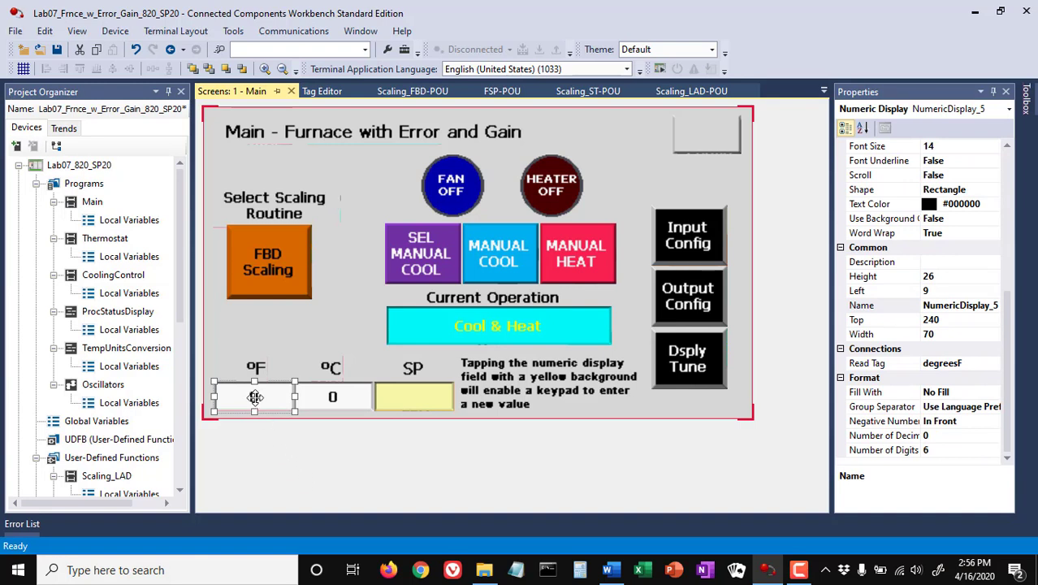
pyautogui.moveTo(255, 396); pyautogui.dragTo(256, 397)
pyautogui.moveTo(1009, 294); pyautogui.dragTo(1007, 153)
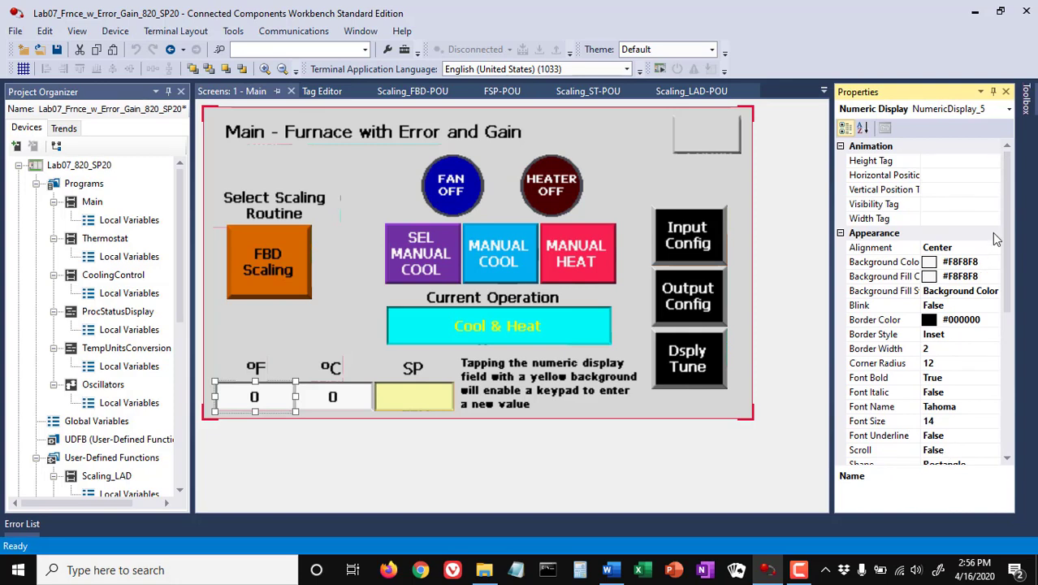
pyautogui.moveTo(1010, 220); pyautogui.dragTo(1015, 313)
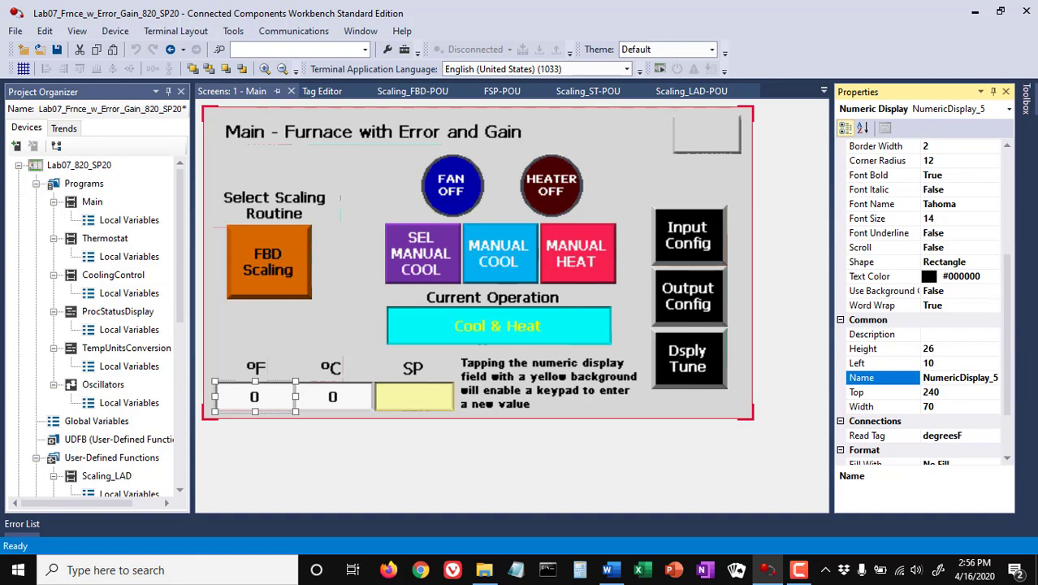
pyautogui.scroll(-2, 997, 358)
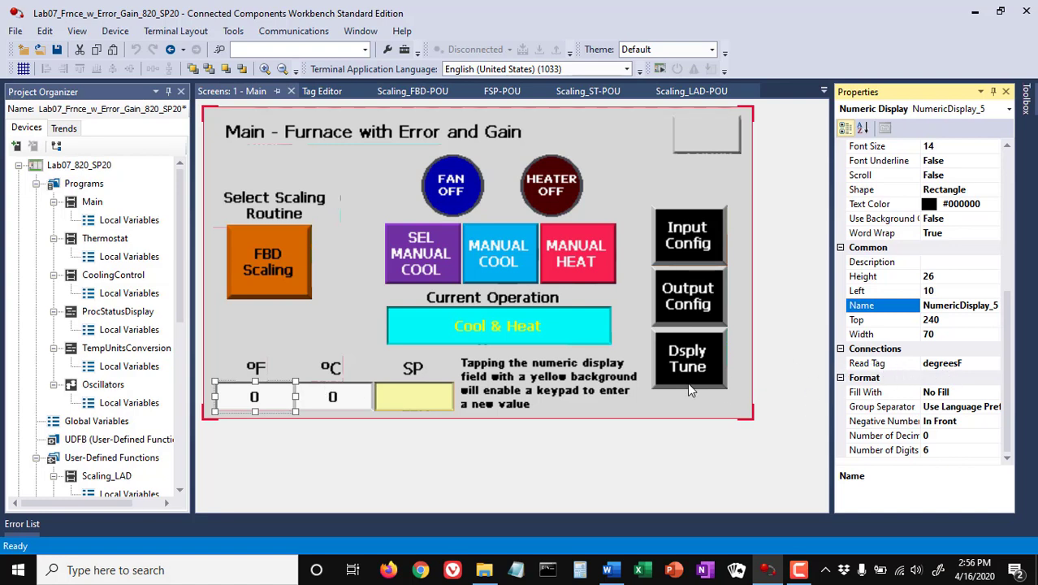
pyautogui.keyDown('ctrl'); pyautogui.click(325, 397); pyautogui.keyUp('ctrl')
pyautogui.click(324, 397)
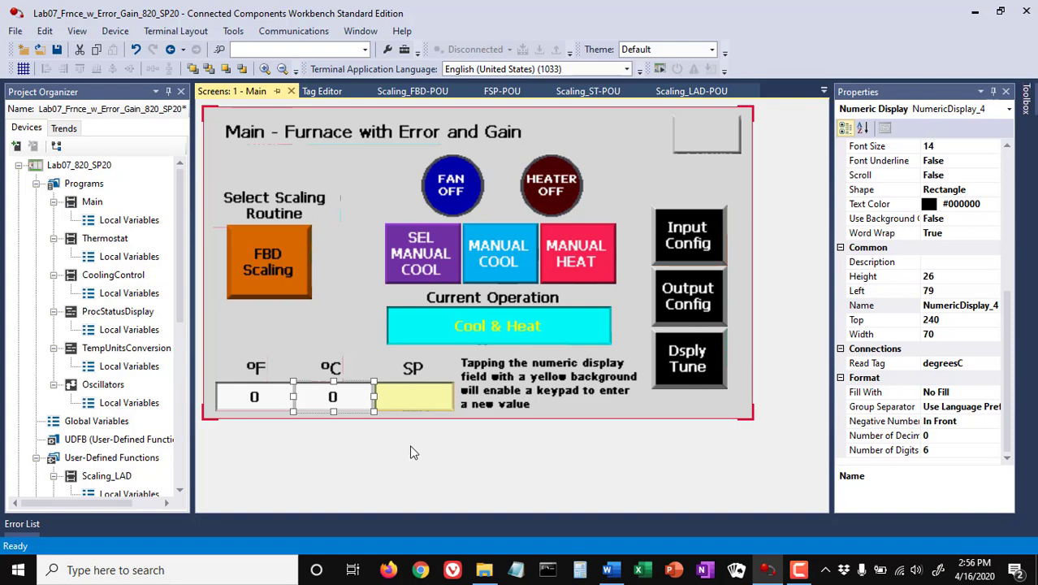
# Set the SP numeric entry's indicator tag to _SP and review its format and navigation properties.
pyautogui.click(426, 394)
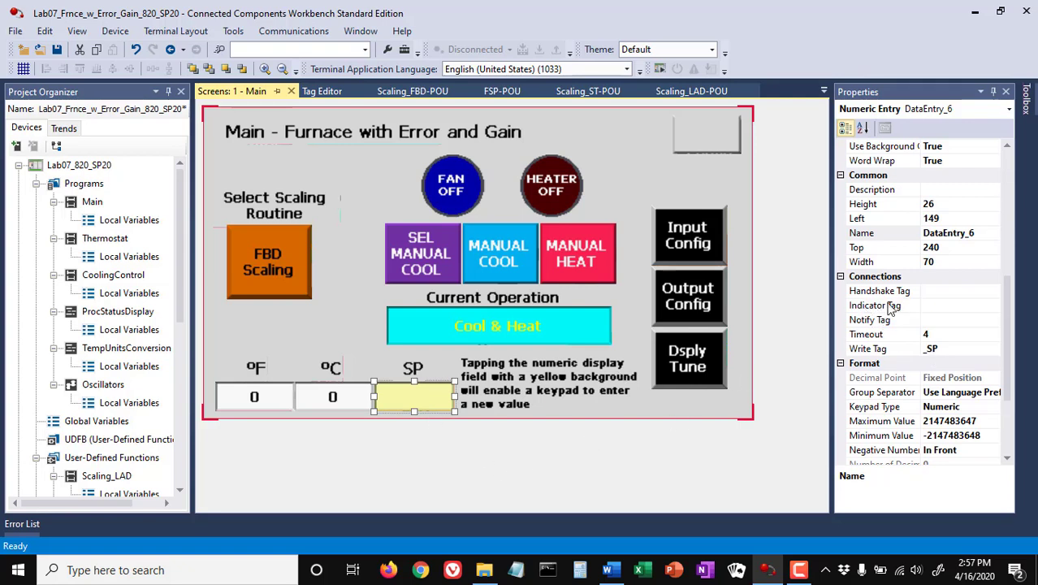
pyautogui.click(934, 309)
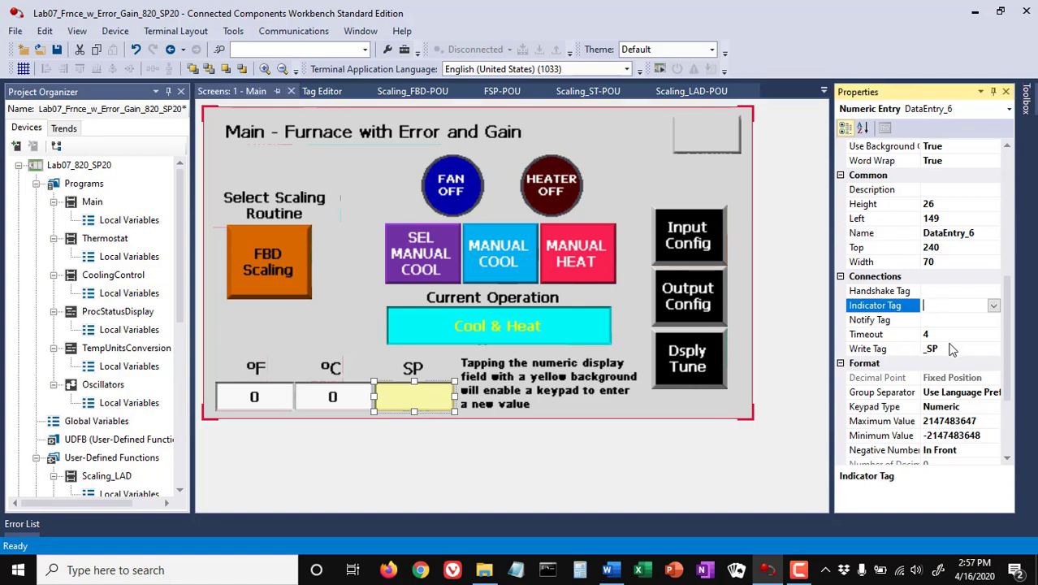
pyautogui.click(993, 305)
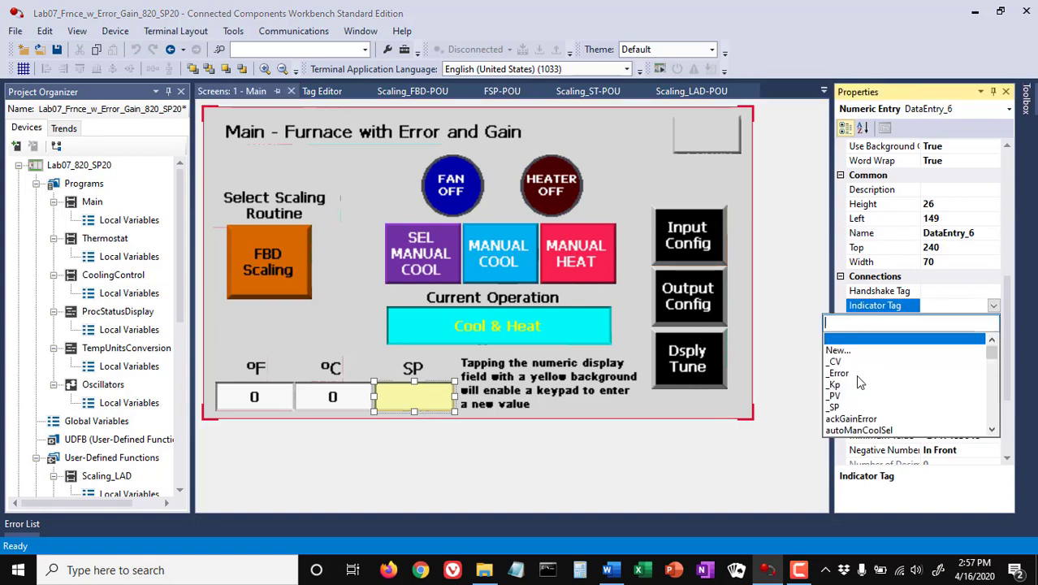
pyautogui.click(777, 347)
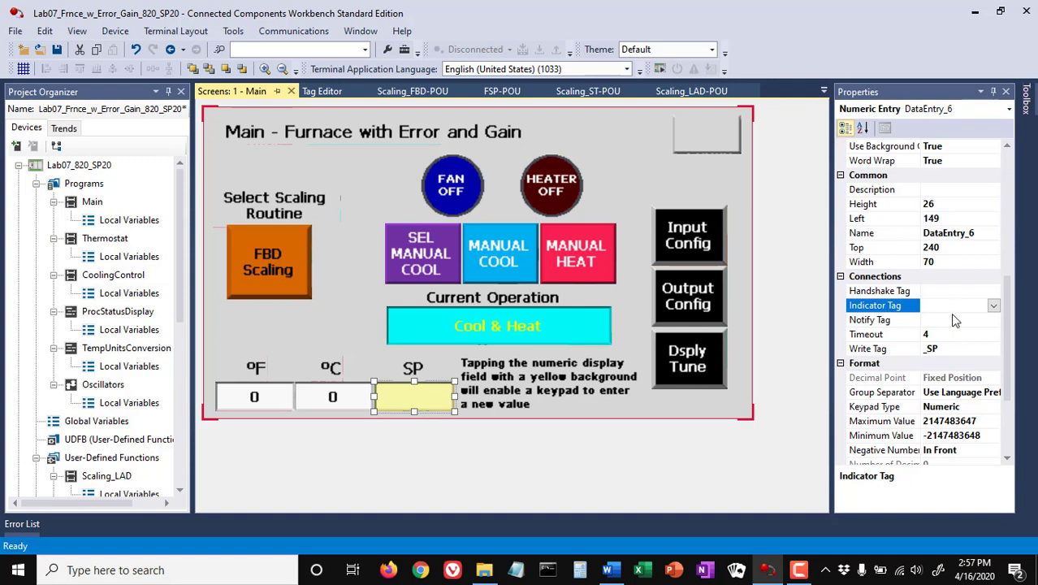
pyautogui.click(994, 305)
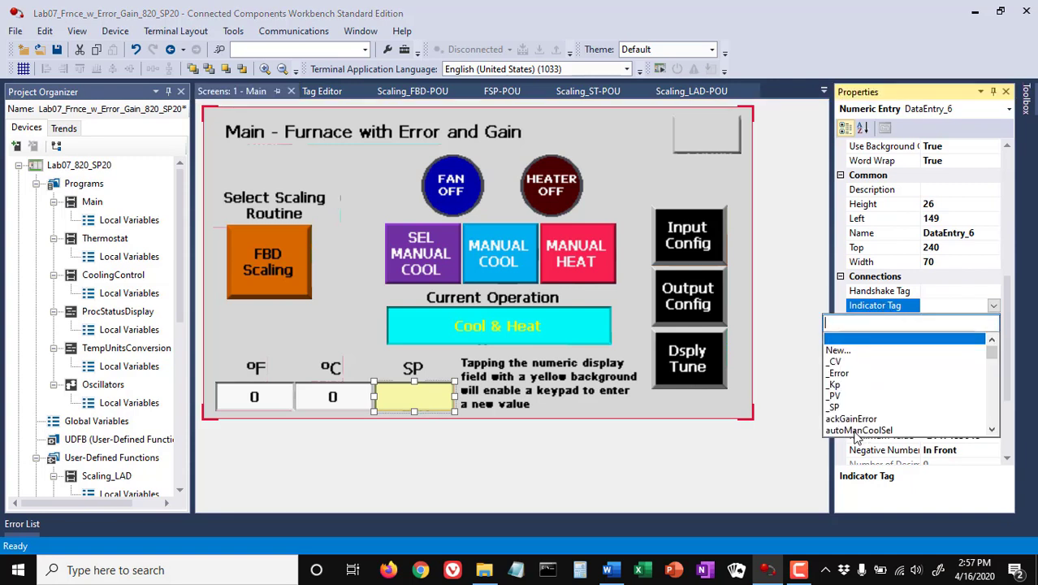
pyautogui.click(833, 407)
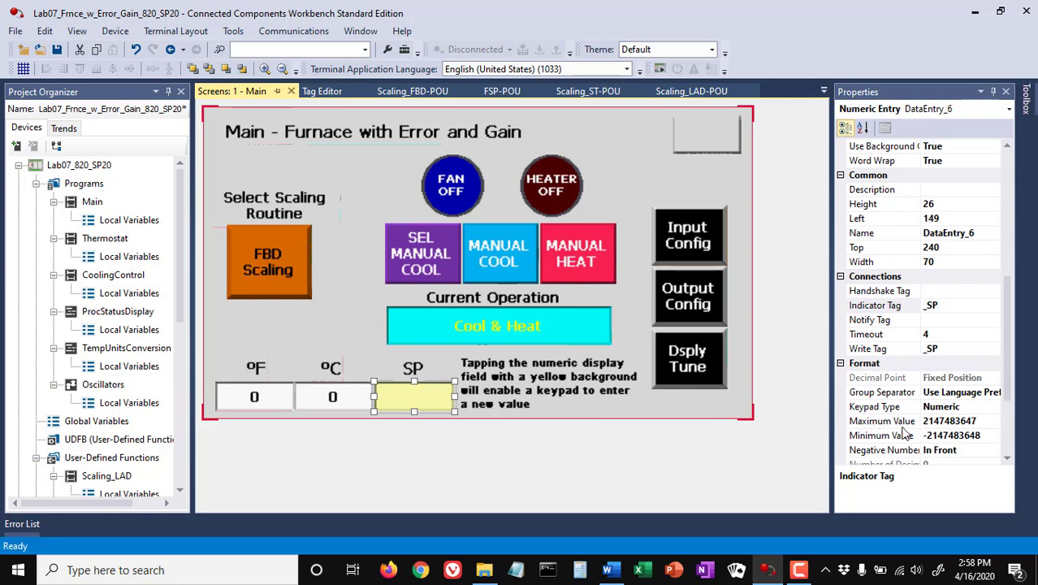
pyautogui.moveTo(1008, 337); pyautogui.dragTo(1010, 388)
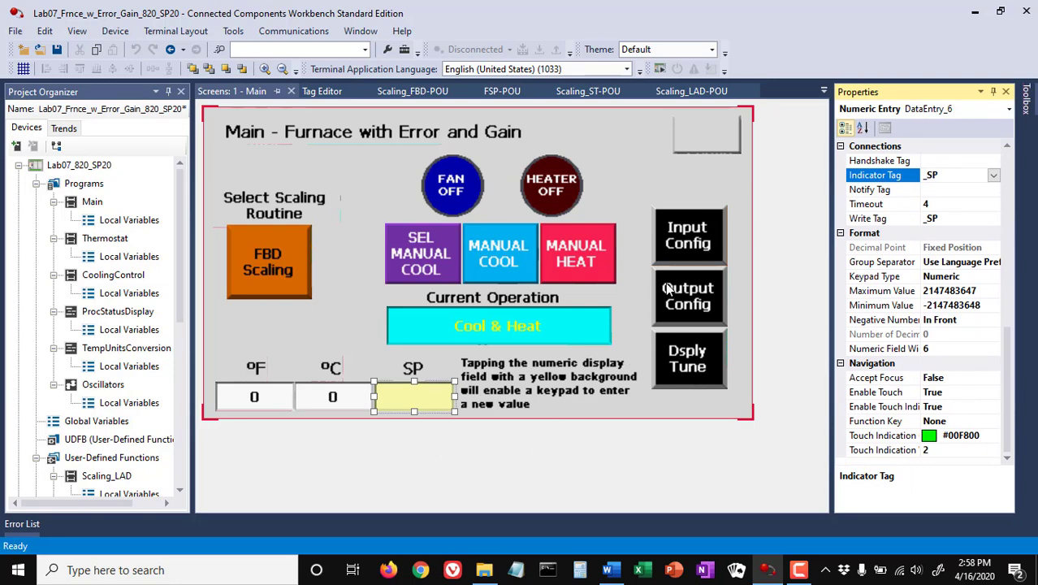
# Inspect the Input Config button's navigation properties and caption text, and bring up the terminal's list of screens.
pyautogui.click(693, 236)
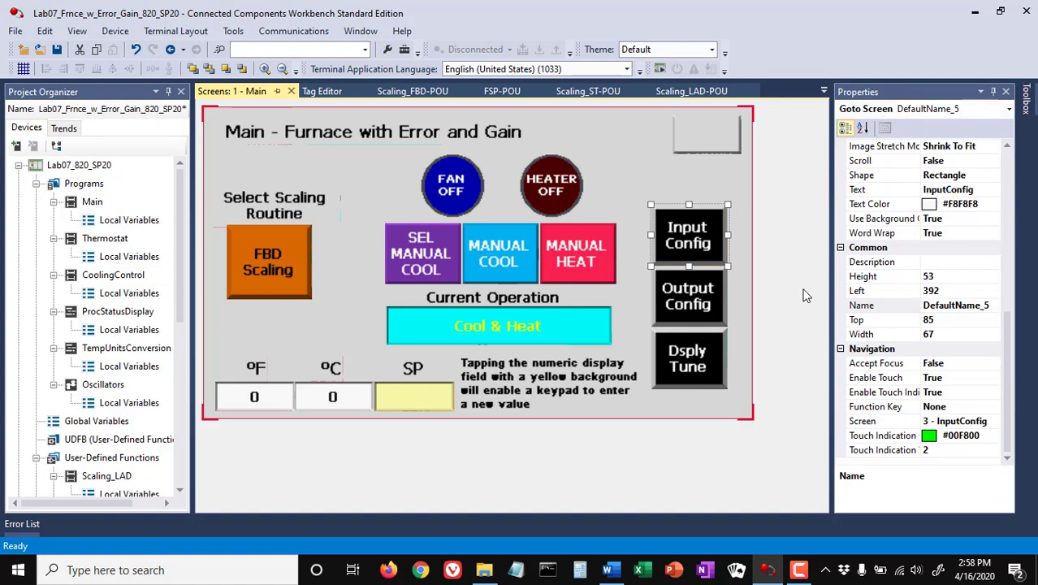
pyautogui.doubleClick(684, 233)
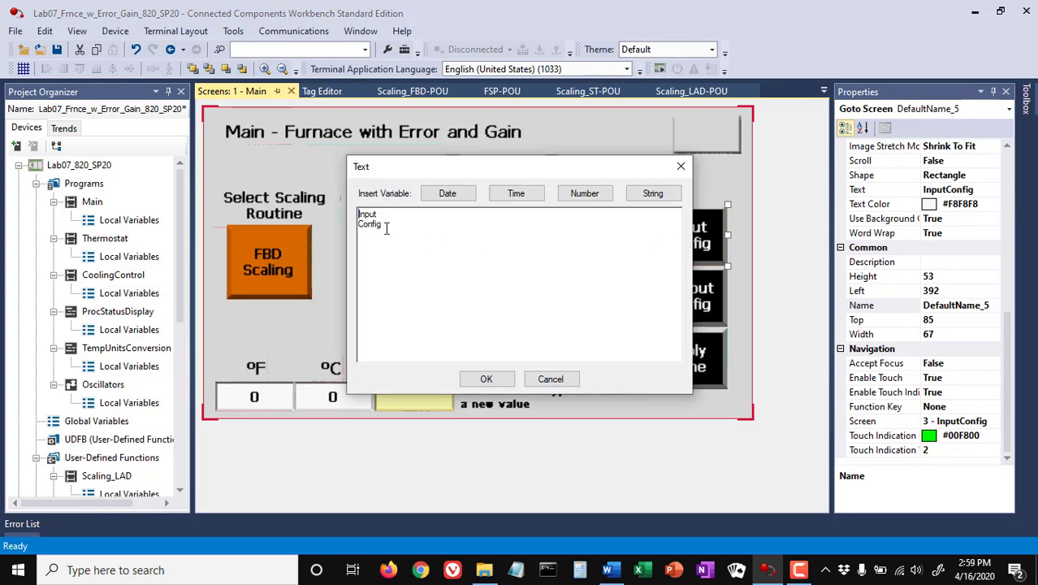
pyautogui.click(503, 386)
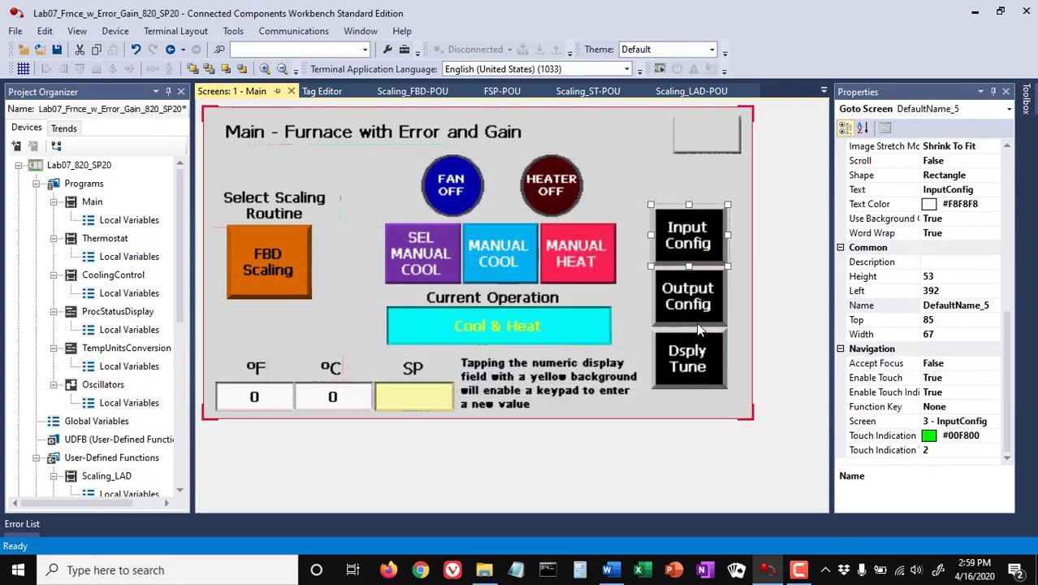
pyautogui.click(409, 396)
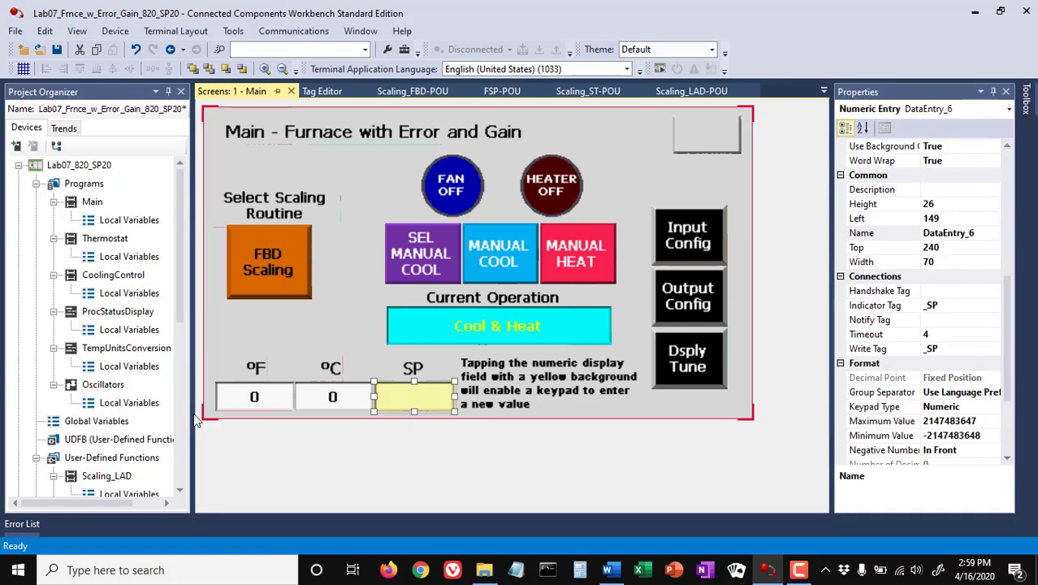
pyautogui.moveTo(180, 244); pyautogui.dragTo(194, 486)
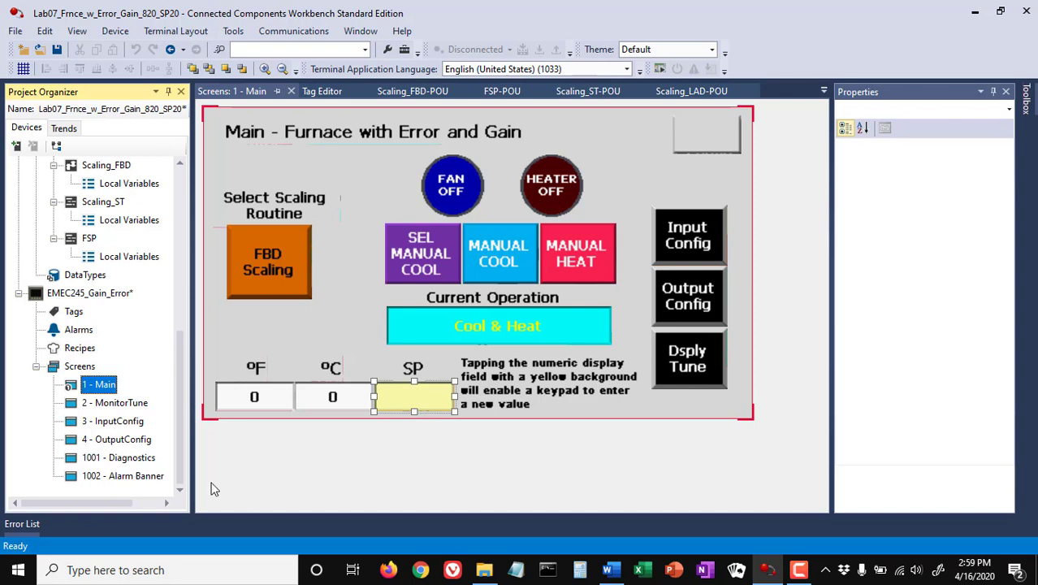
# Check the target screens of the Input Config, Output Config and Dsply Tune buttons, restoring Dsply Tune's original position.
pyautogui.click(699, 230)
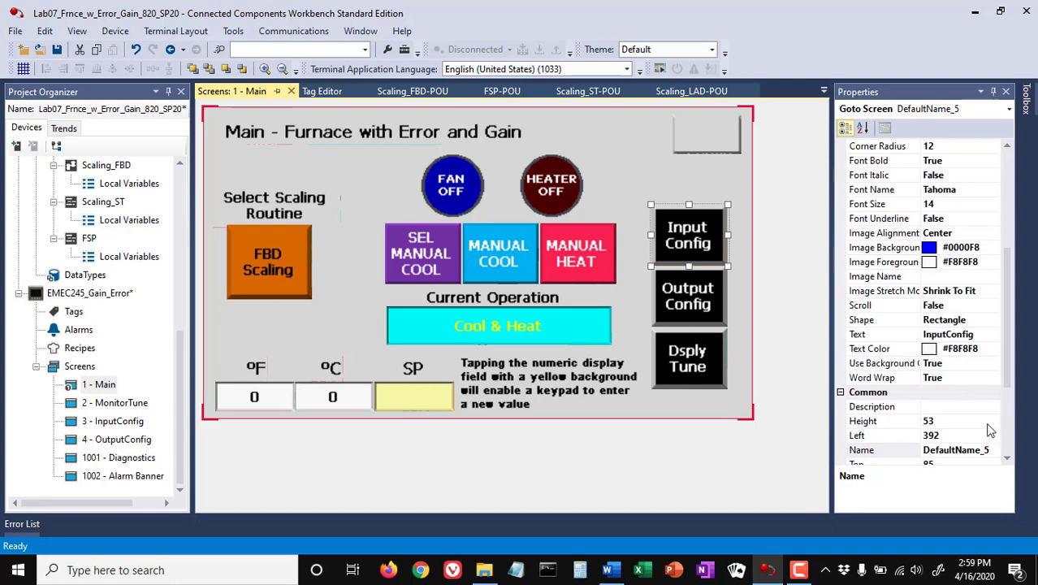
pyautogui.moveTo(1008, 380); pyautogui.dragTo(1009, 460)
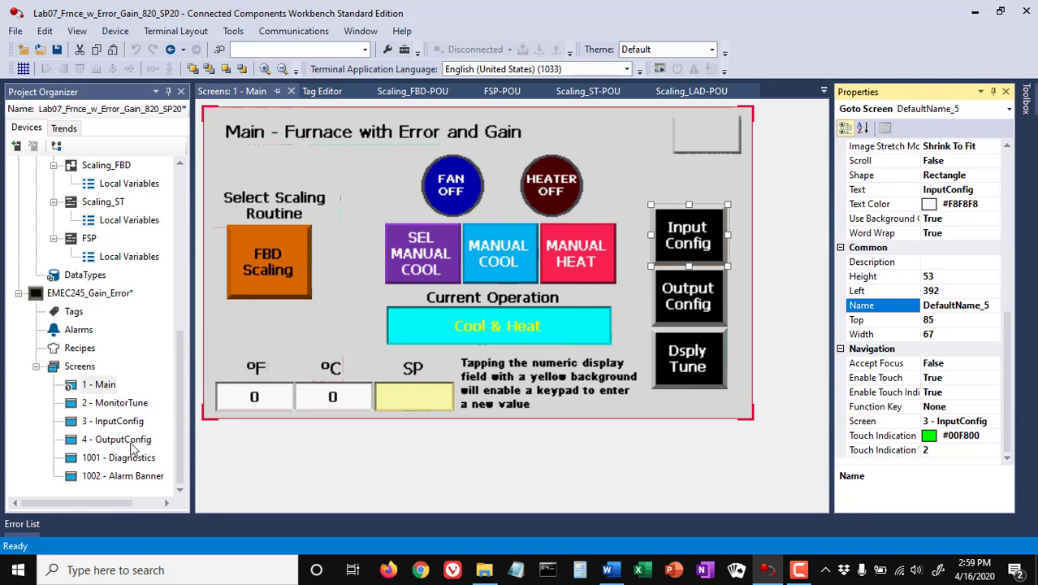
pyautogui.click(695, 297)
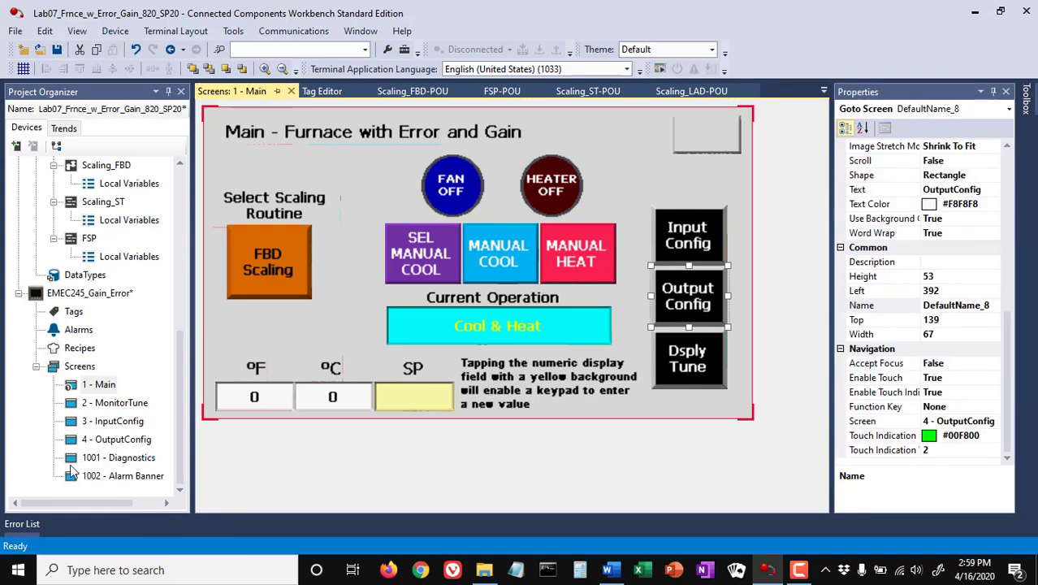
pyautogui.click(686, 365)
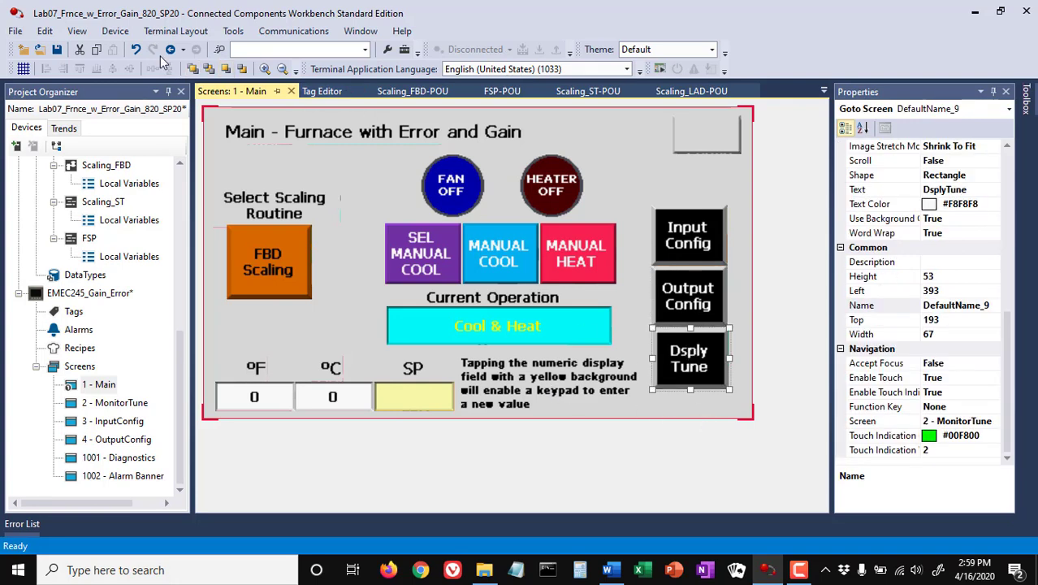
pyautogui.press('Left')
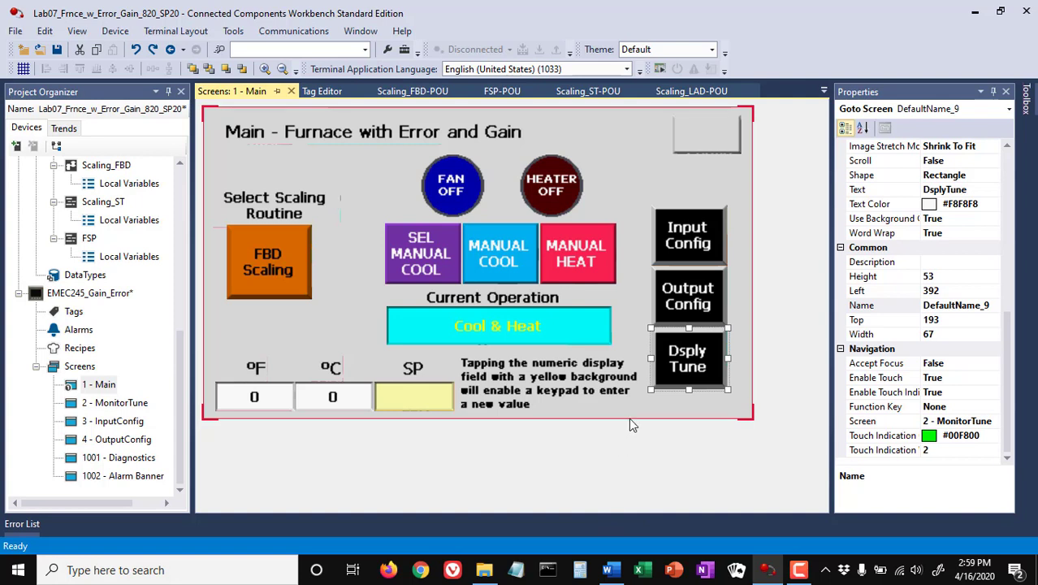
# Inspect the properties of the blank Goto Terminal Config button and of the Main screen itself.
pyautogui.click(706, 155)
pyautogui.click(707, 136)
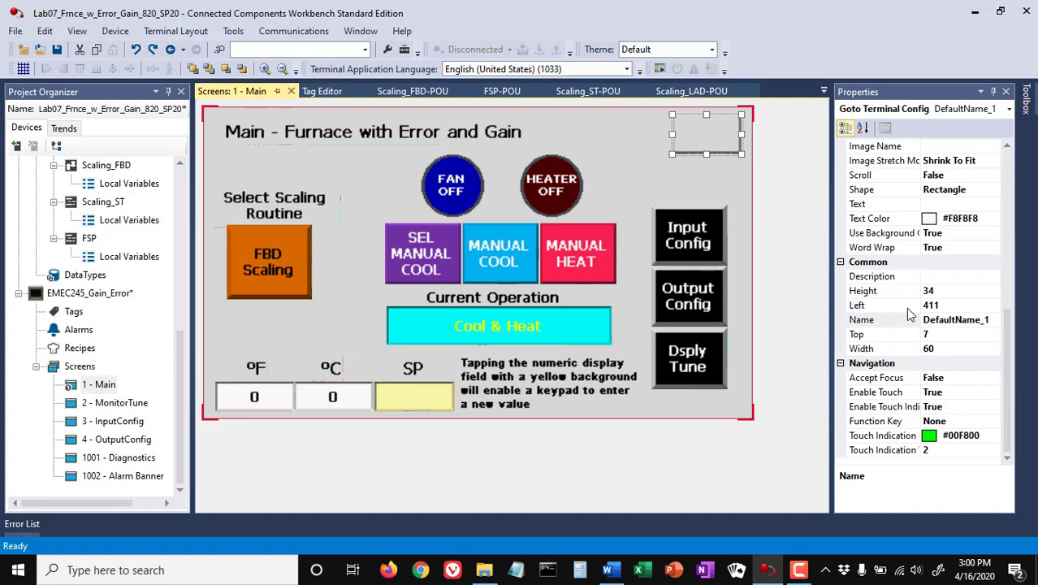
pyautogui.click(613, 142)
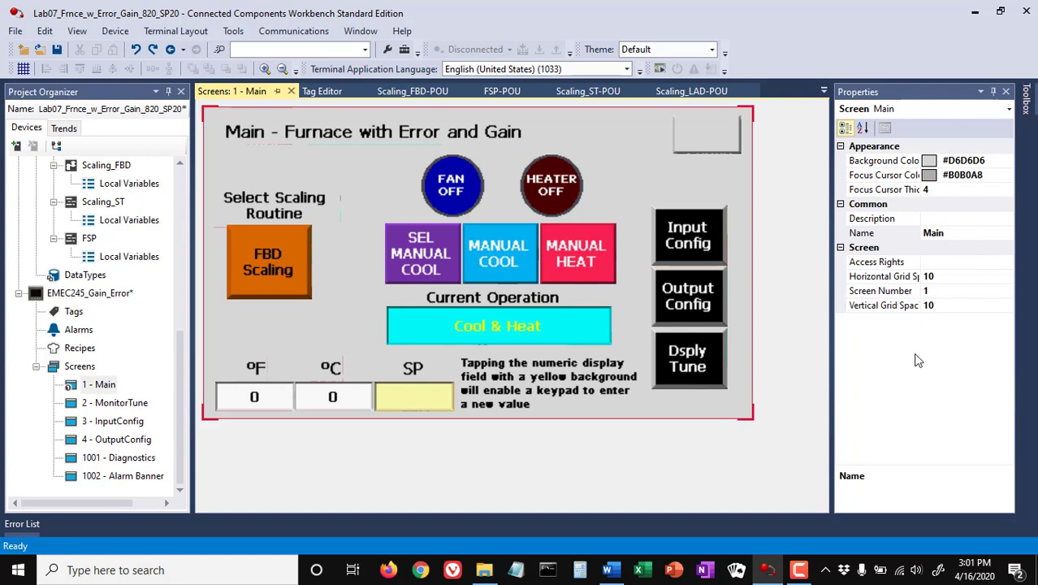
# Open the 3 - InputConfig screen and inspect its numeric entry fields and the Min Temperature label's text.
pyautogui.doubleClick(106, 424)
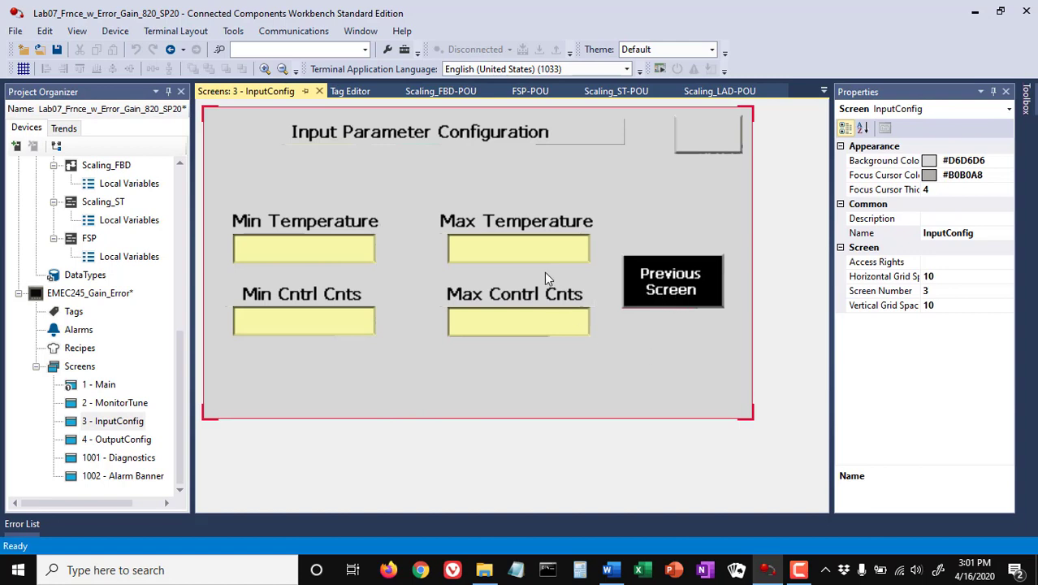
pyautogui.click(515, 245)
pyautogui.click(323, 240)
pyautogui.click(325, 308)
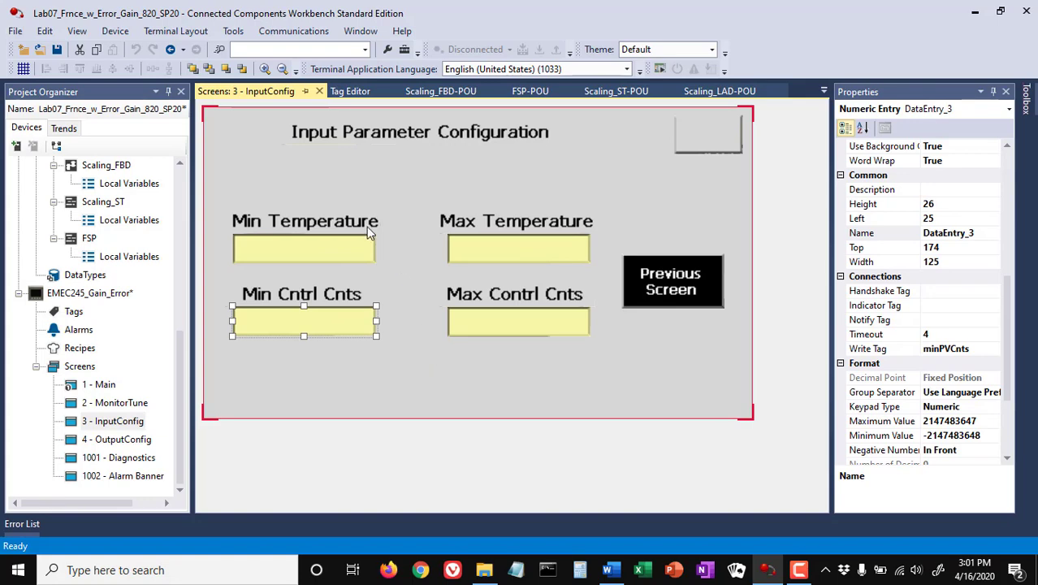
pyautogui.click(342, 222)
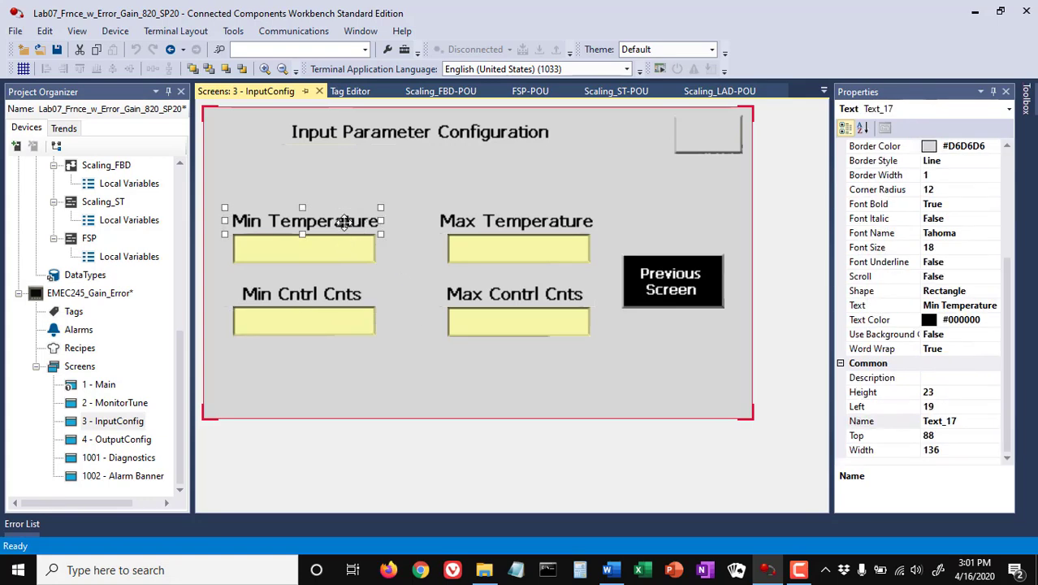
pyautogui.doubleClick(343, 223)
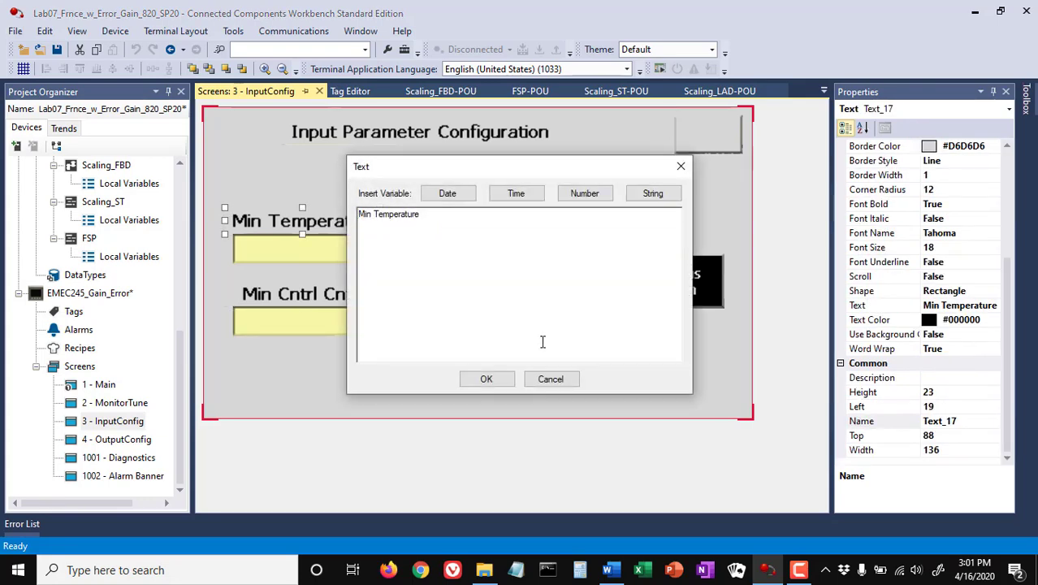
pyautogui.click(498, 380)
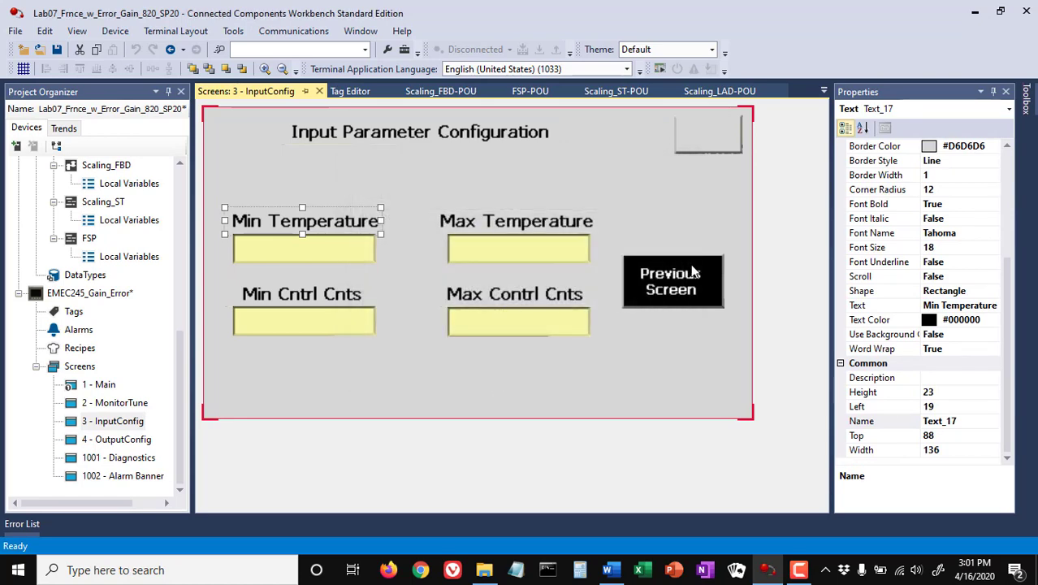
# Inspect the properties of the blank Goto Terminal Config button and the Previous Screen button on the InputConfig screen.
pyautogui.click(713, 122)
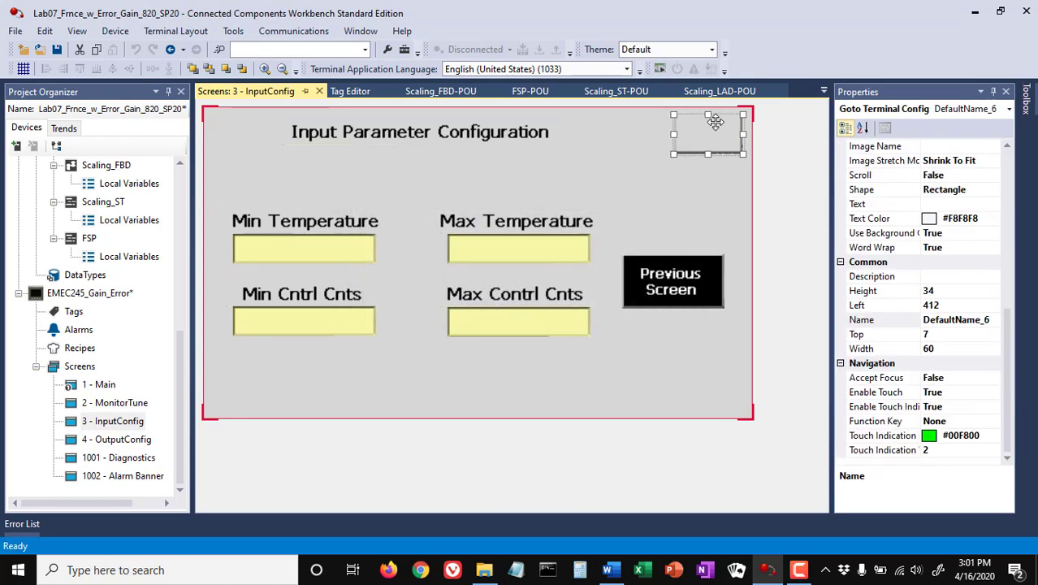
pyautogui.click(712, 194)
pyautogui.click(663, 288)
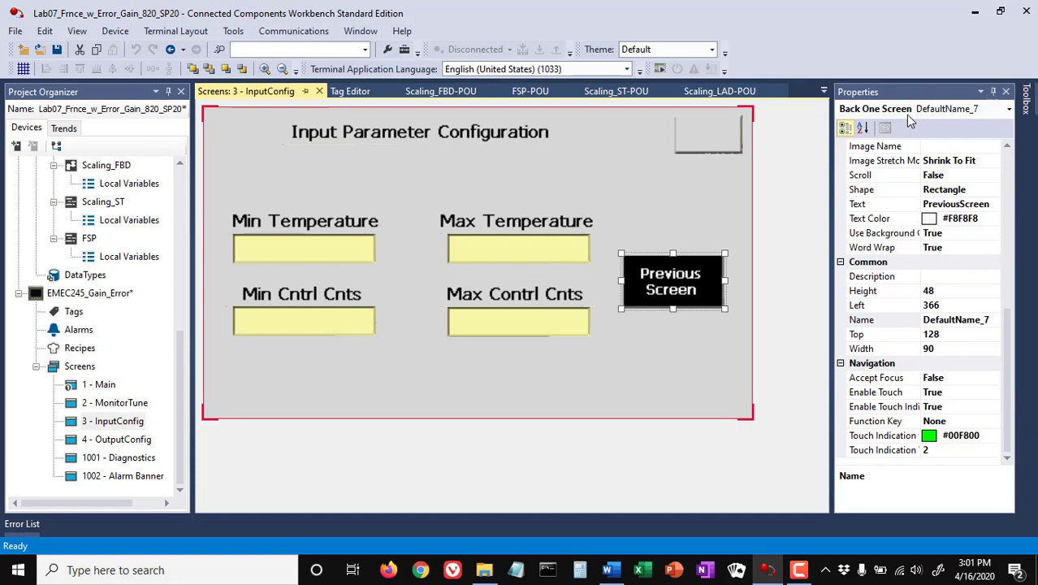
# Open the 4 - OutputConfig screen and inspect the Return button's properties and caption text without changing them.
pyautogui.doubleClick(127, 440)
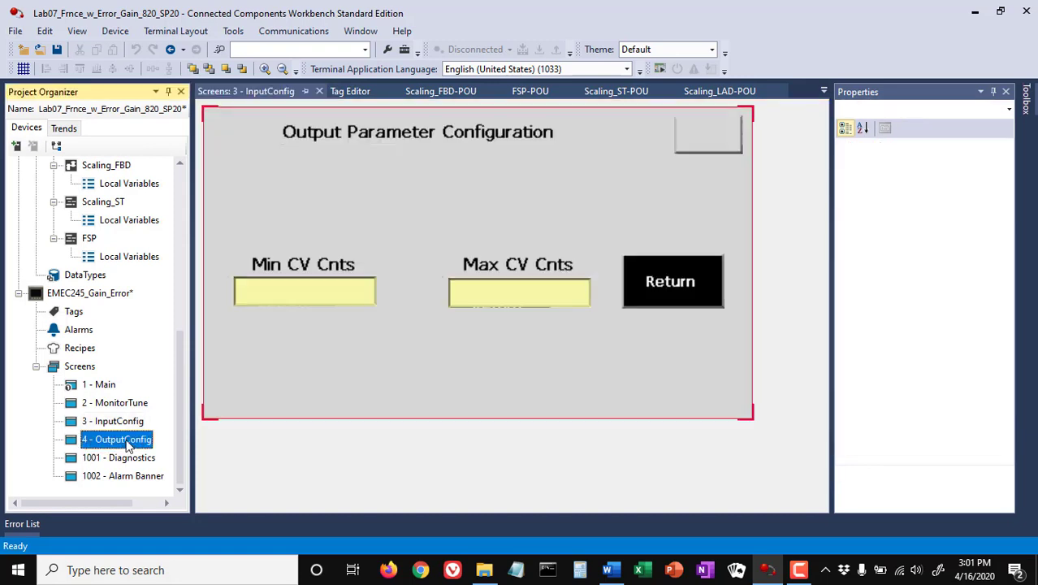
pyautogui.click(687, 277)
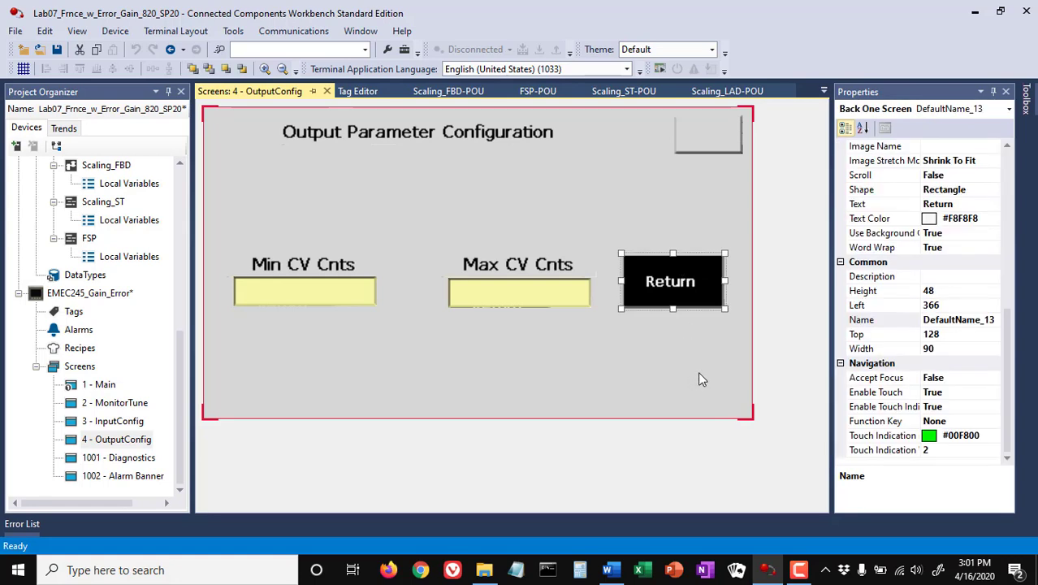
pyautogui.doubleClick(670, 285)
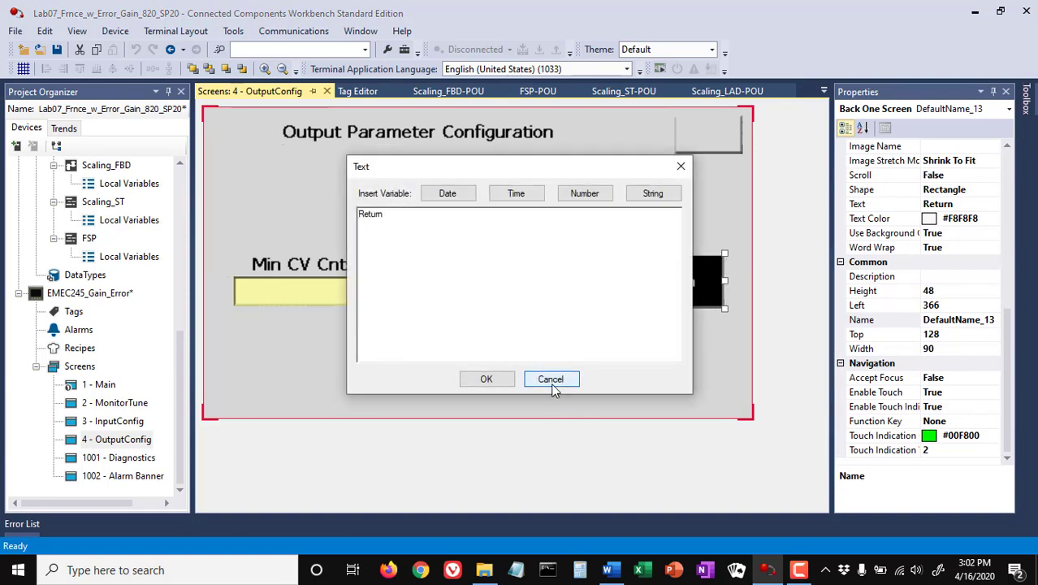
pyautogui.click(553, 381)
# Open the 2 - MonitorTune screen and bring up the controller's list of programs in the project tree.
pyautogui.doubleClick(129, 405)
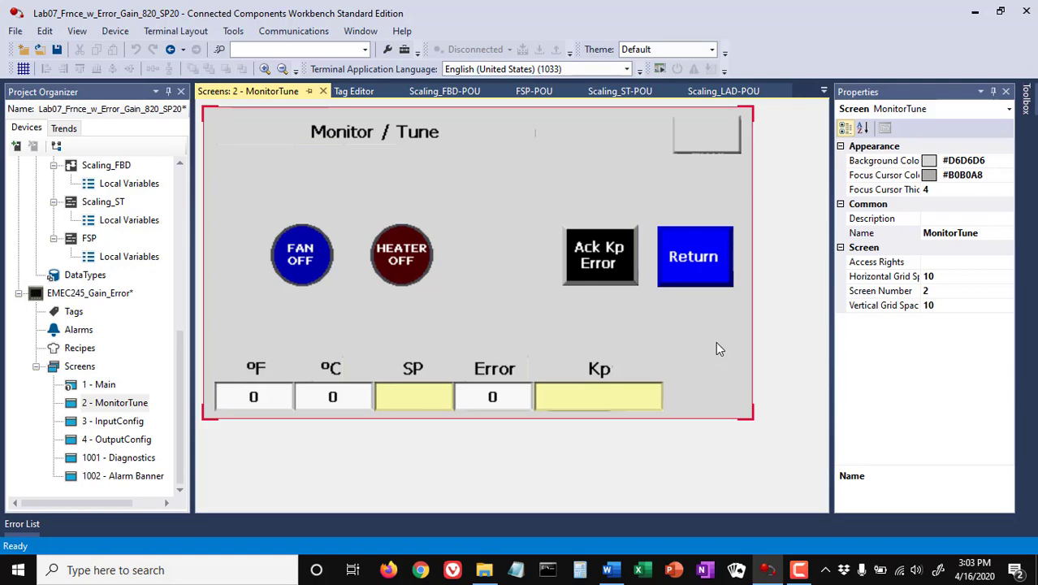
pyautogui.click(180, 377)
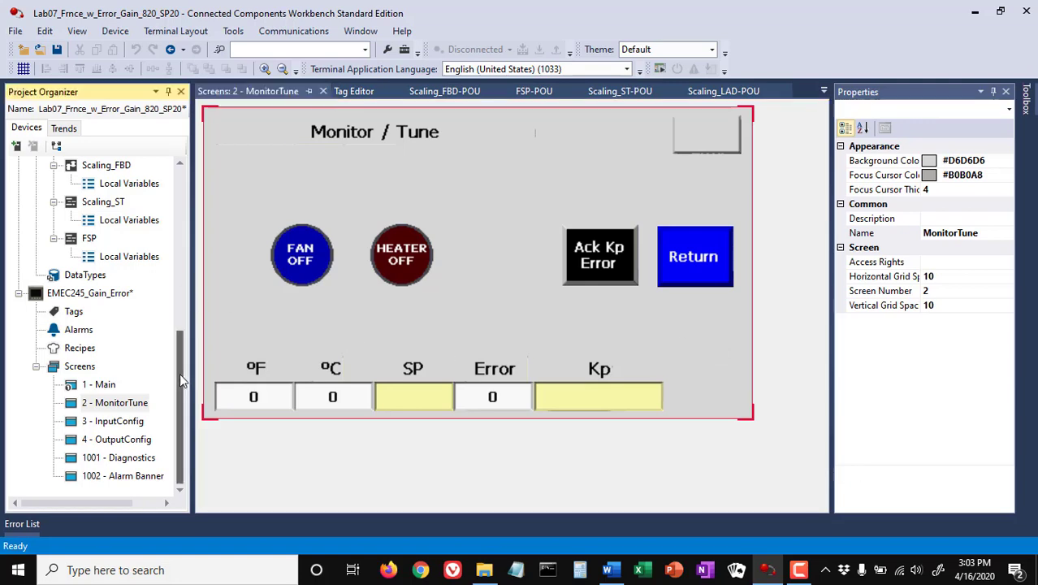
pyautogui.moveTo(180, 373); pyautogui.dragTo(173, 206)
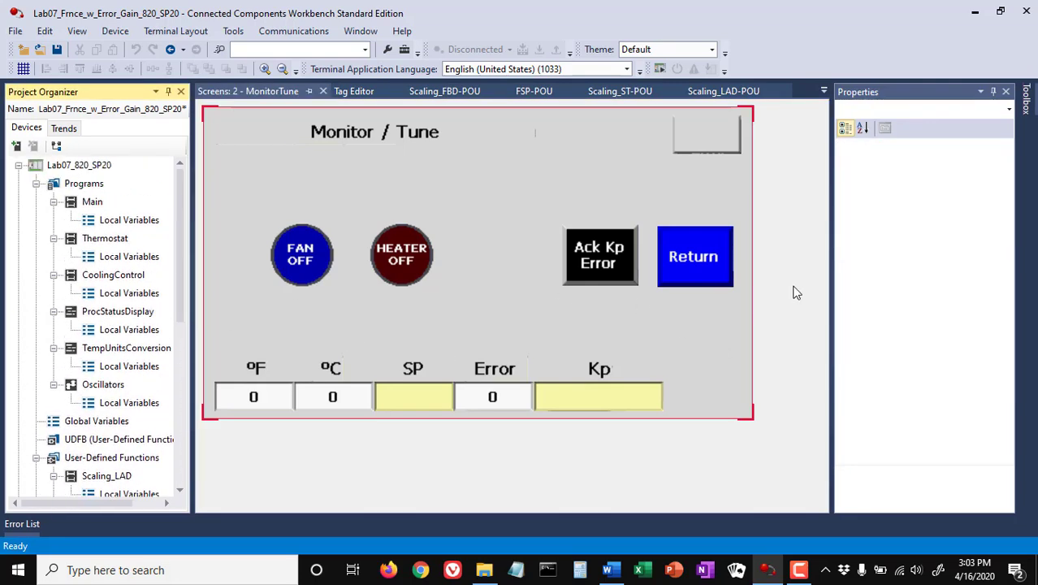